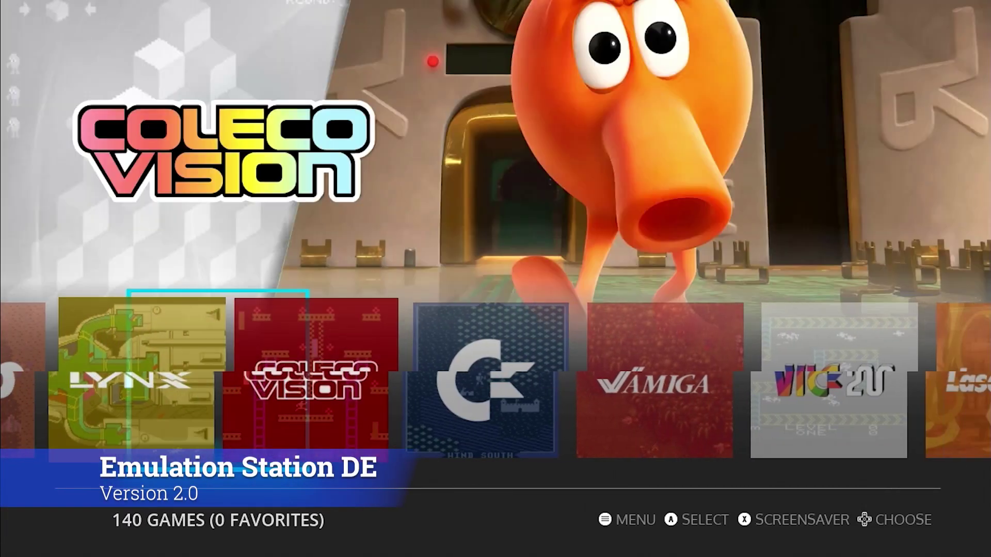
Browse through the game systems in the carousel views of the different EmulationStation DE themes.
{"action": "key", "text": "Right"}
{"action": "key", "text": "Left"}
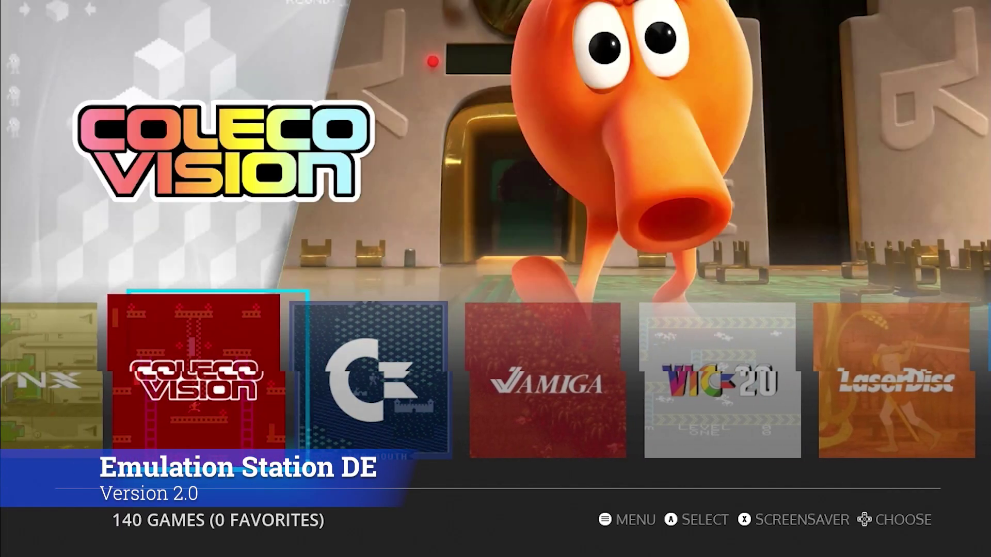
{"action": "key", "text": "Right"}
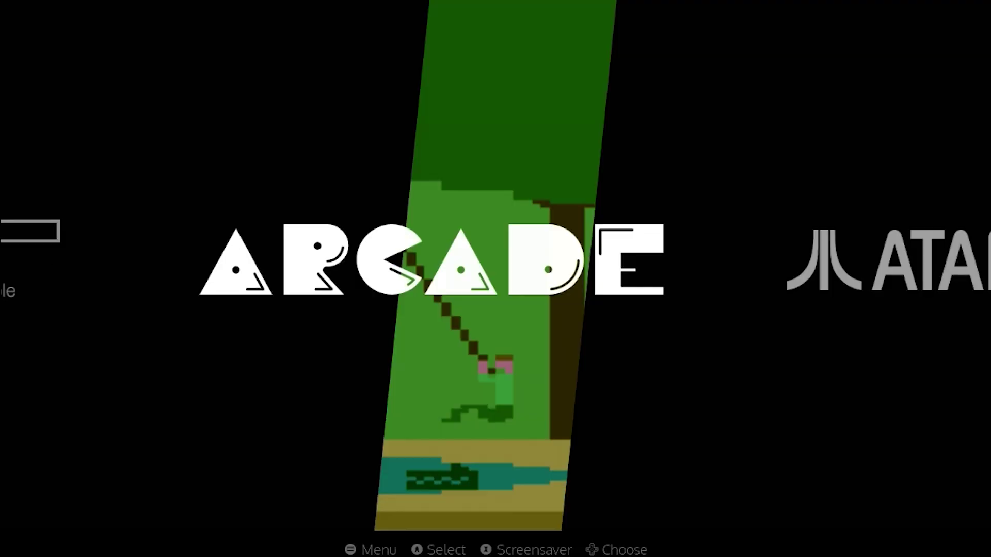
{"action": "key", "text": "Right"}
{"action": "key", "text": "Right"}
{"action": "key", "text": "Right"}
{"action": "key", "text": "Right"}
{"action": "key", "text": "Right"}
{"action": "key", "text": "Right"}
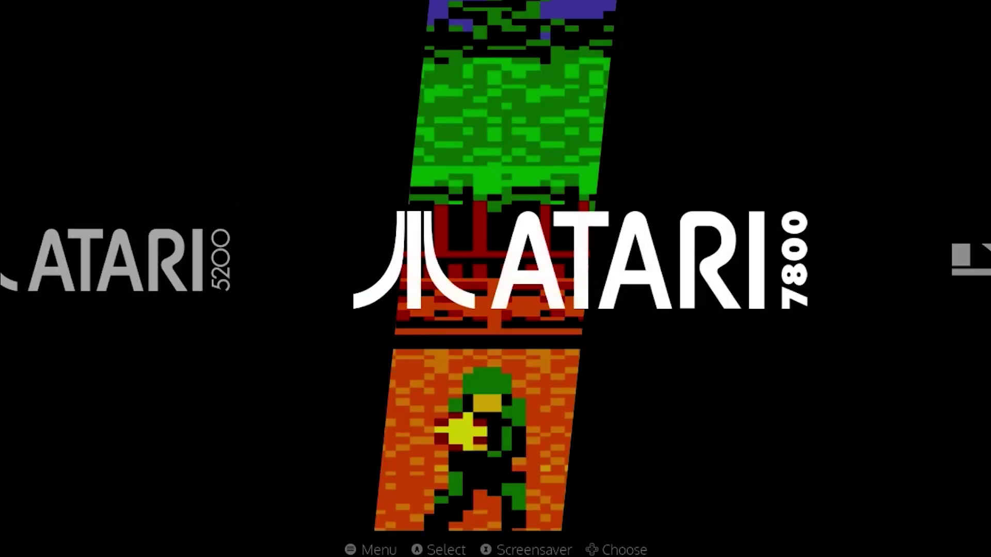
{"action": "key", "text": "Right"}
{"action": "key", "text": "Right"}
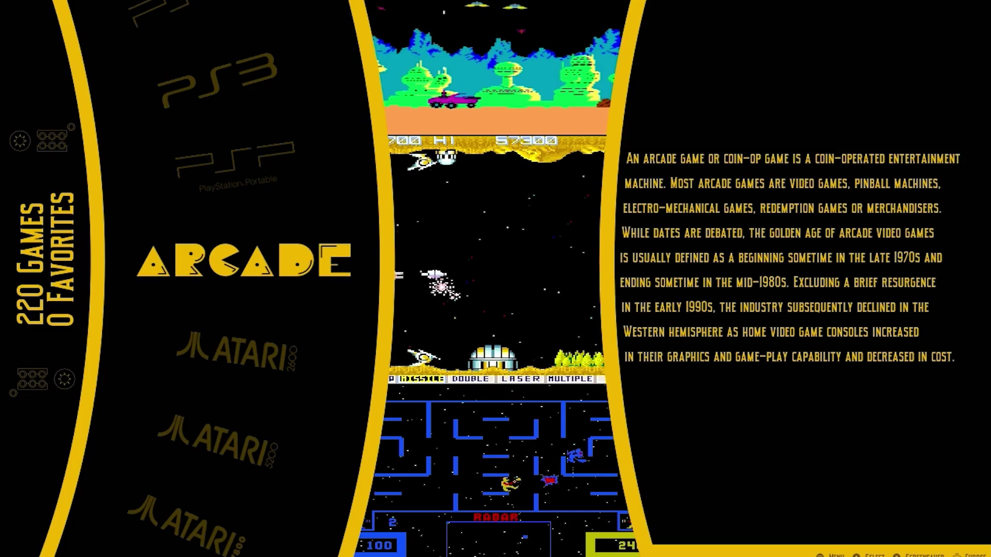
Go down the system list from Arcade to ColecoVision and open its game list.
{"action": "key", "text": "Down"}
{"action": "key", "text": "Down"}
{"action": "key", "text": "Down"}
{"action": "key", "text": "Down"}
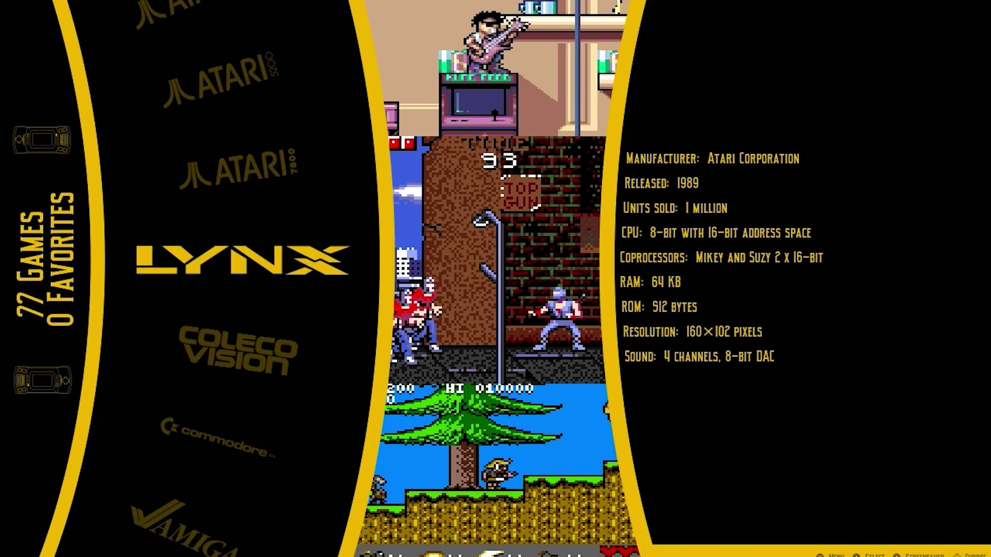
{"action": "key", "text": "Down"}
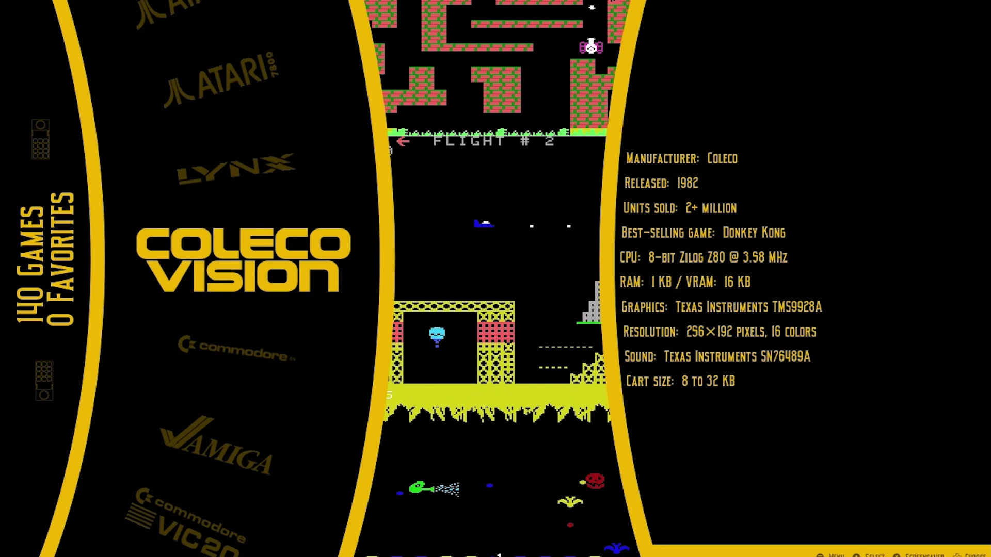
{"action": "key", "text": "Return"}
Browse the ColecoVision game list, going down through Alcazar and the titles that follow it.
{"action": "key", "text": "Down"}
{"action": "key", "text": "Down"}
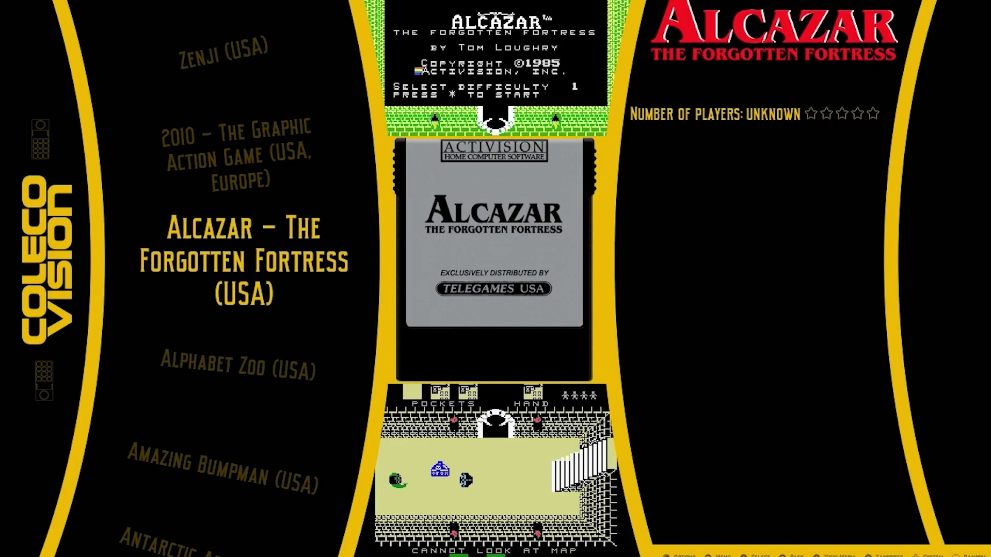
{"action": "key", "text": "Down"}
{"action": "key", "text": "Down"}
{"action": "key", "text": "Down"}
{"action": "key", "text": "Down"}
{"action": "key", "text": "Down"}
{"action": "key", "text": "Down"}
{"action": "key", "text": "Down"}
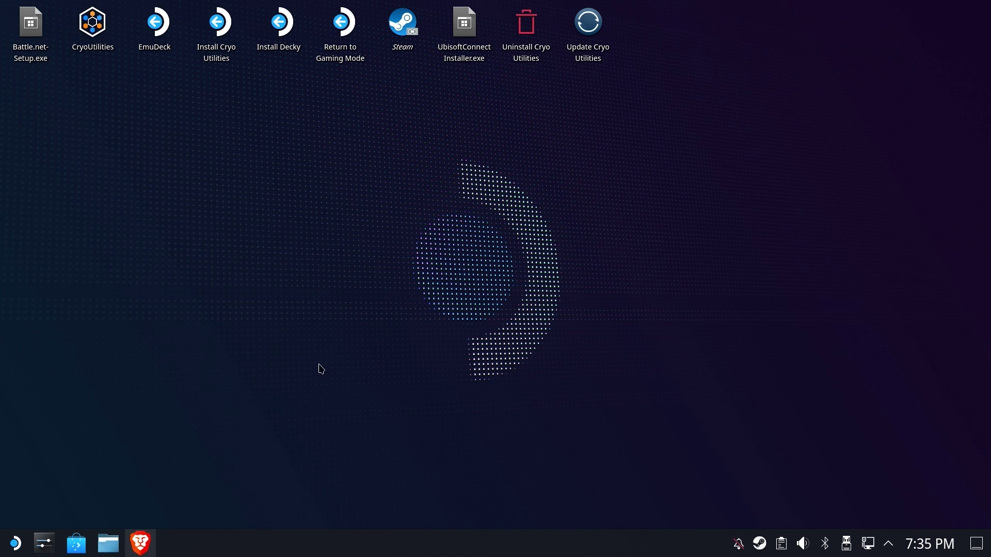
Open EmuDeck and set up a Custom Update with the SD Card as ROM directory and Steam Deck as device.
{"action": "left_click", "coordinate": [152, 38]}
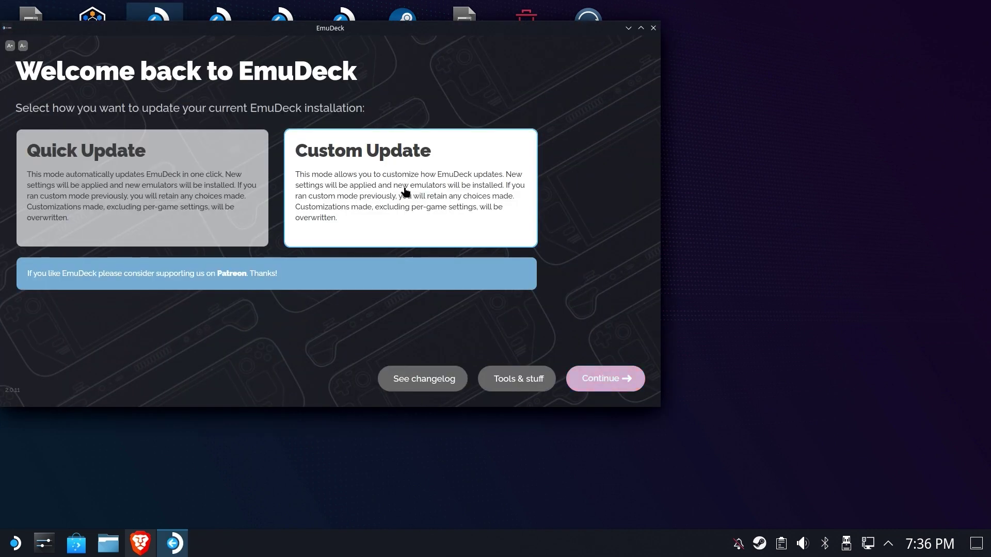
{"action": "left_click", "coordinate": [593, 380]}
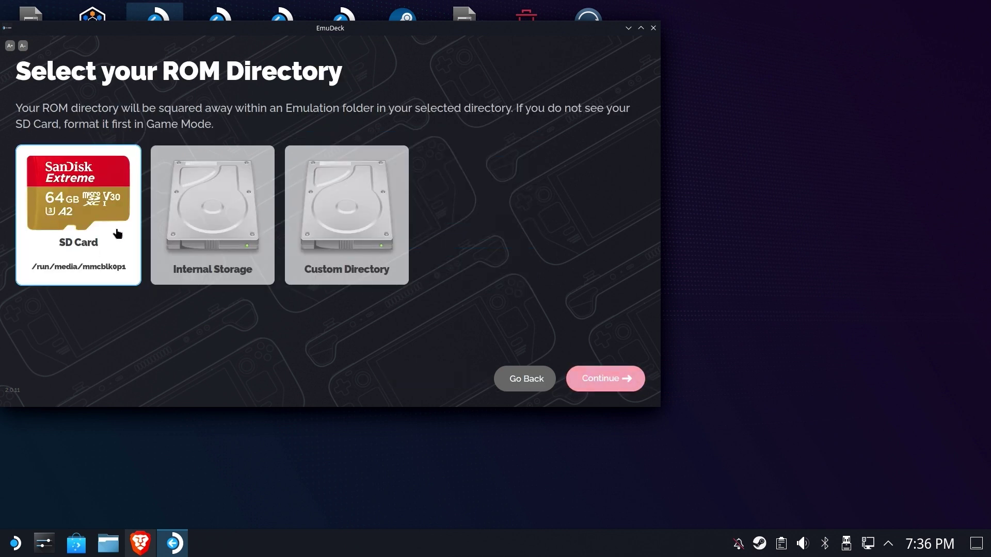
{"action": "left_click", "coordinate": [625, 379]}
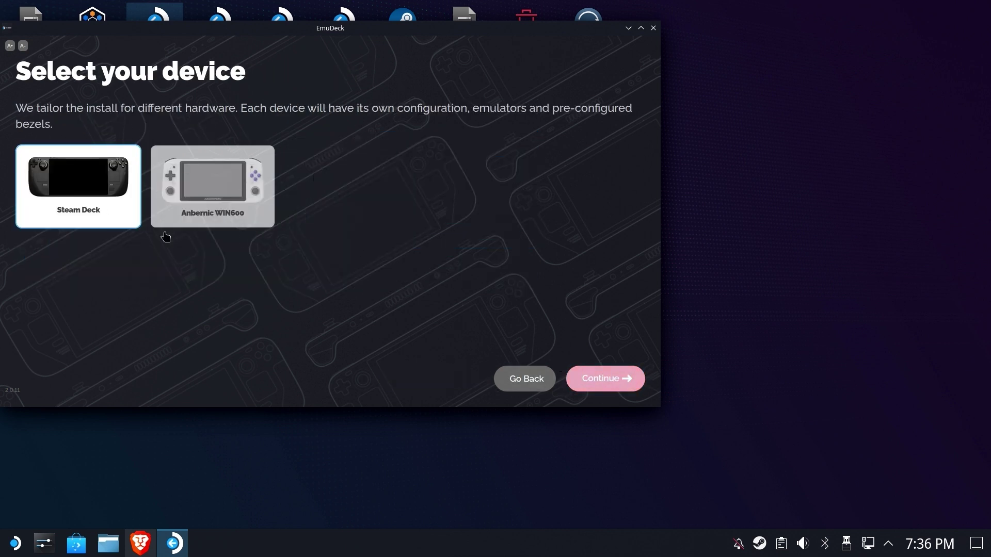
{"action": "left_click", "coordinate": [618, 376]}
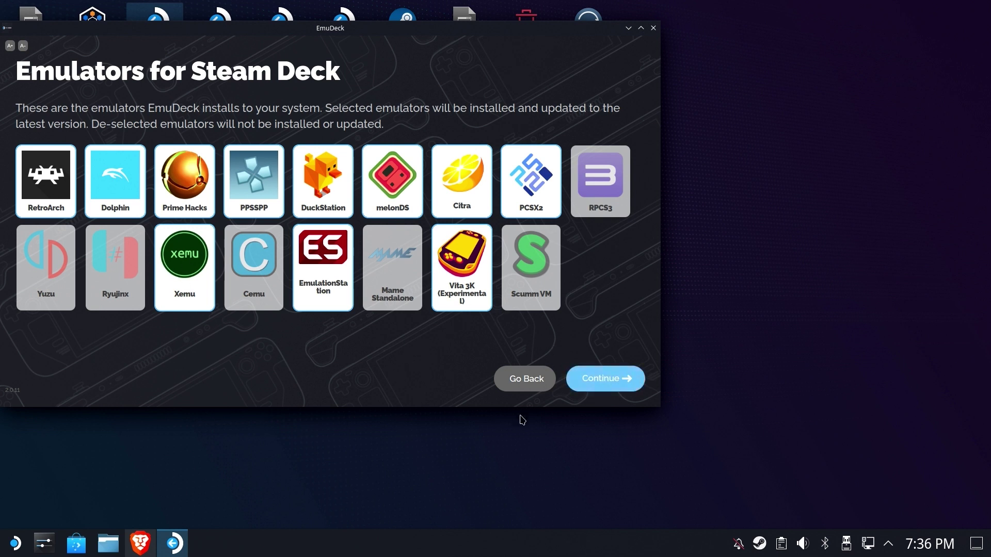
Run the update with the selected emulators, RetroArch excluded from the configuration reset, GameCube at 4:3 and no homebrew games.
{"action": "left_click", "coordinate": [614, 373]}
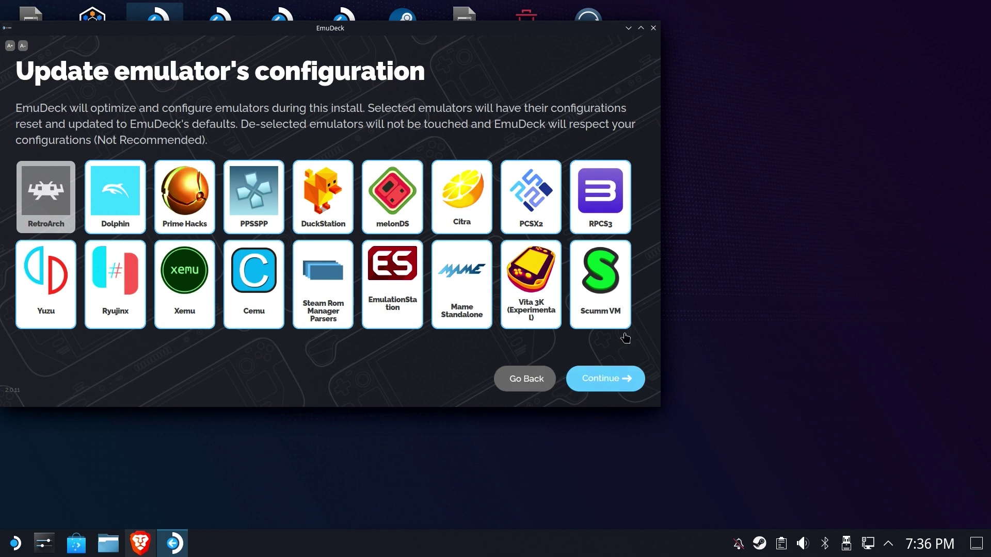
{"action": "left_click", "coordinate": [627, 387]}
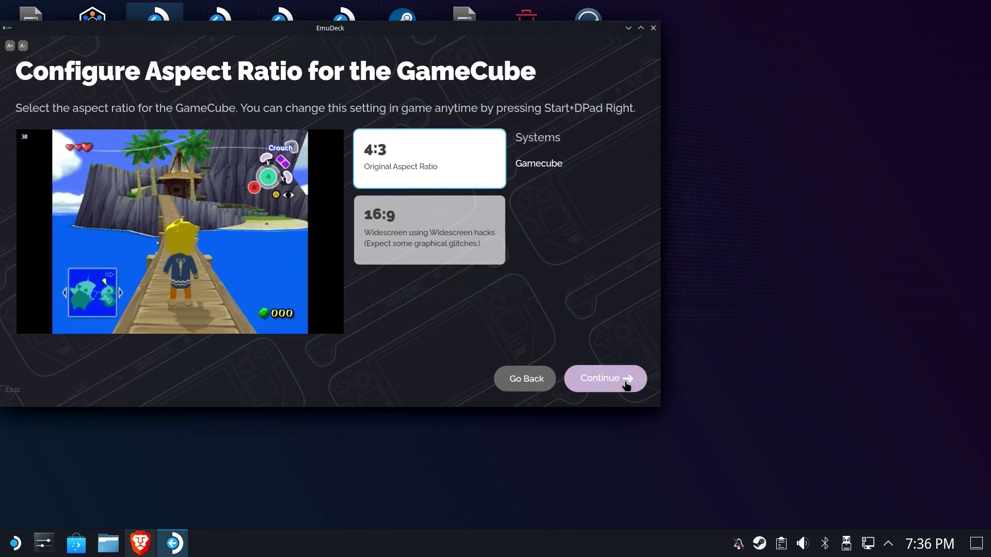
{"action": "left_click", "coordinate": [627, 386]}
{"action": "left_click", "coordinate": [627, 386]}
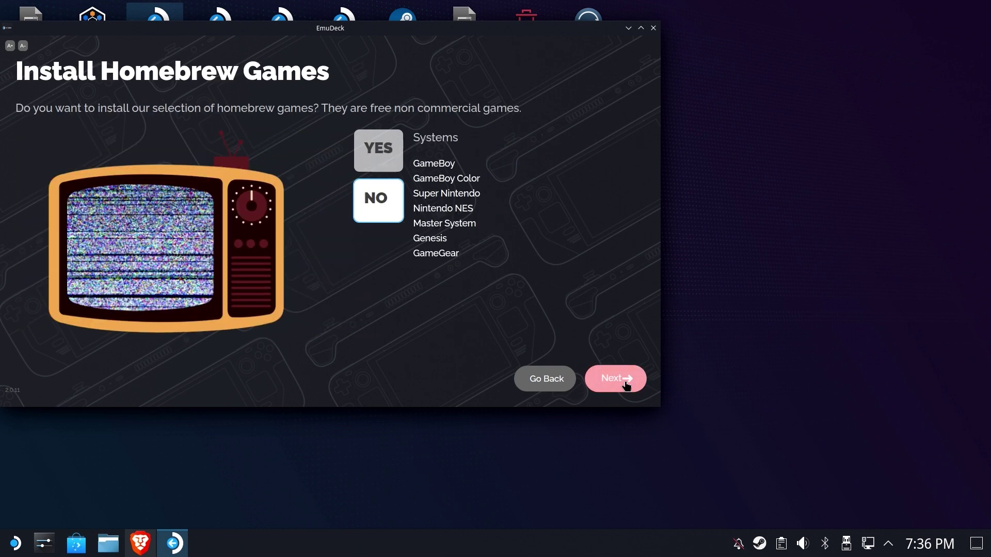
{"action": "left_click", "coordinate": [627, 386]}
{"action": "left_click", "coordinate": [627, 386]}
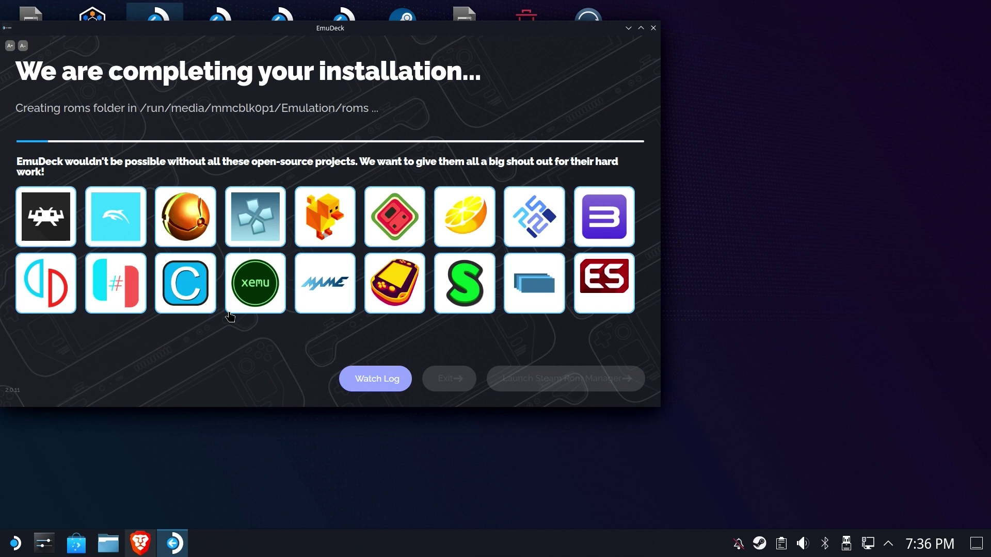
Watch the EmuDeck installation log in an enlarged Konsole window and close it.
{"action": "left_click", "coordinate": [376, 379]}
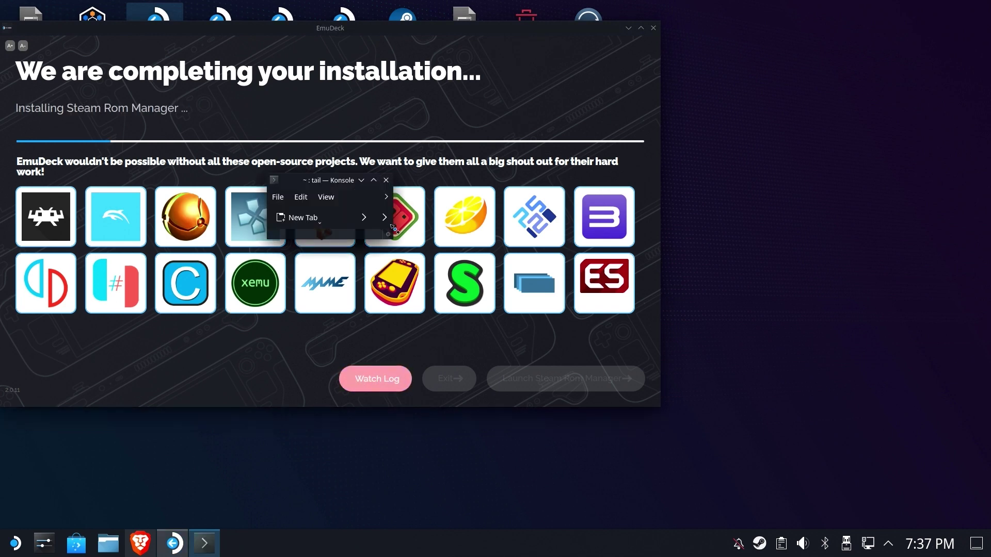
{"action": "left_click_drag", "start_coordinate": [391, 237], "coordinate": [705, 457]}
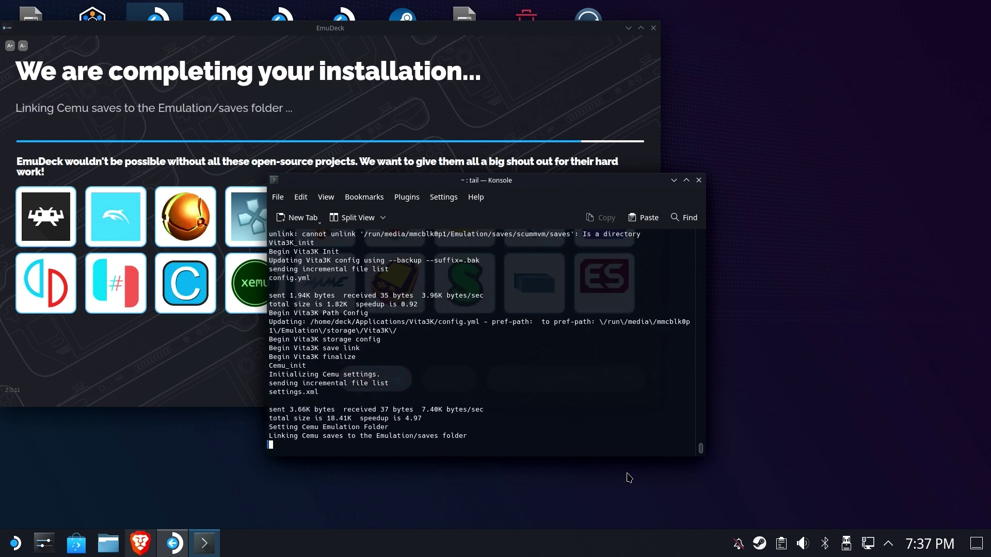
{"action": "left_click", "coordinate": [700, 185]}
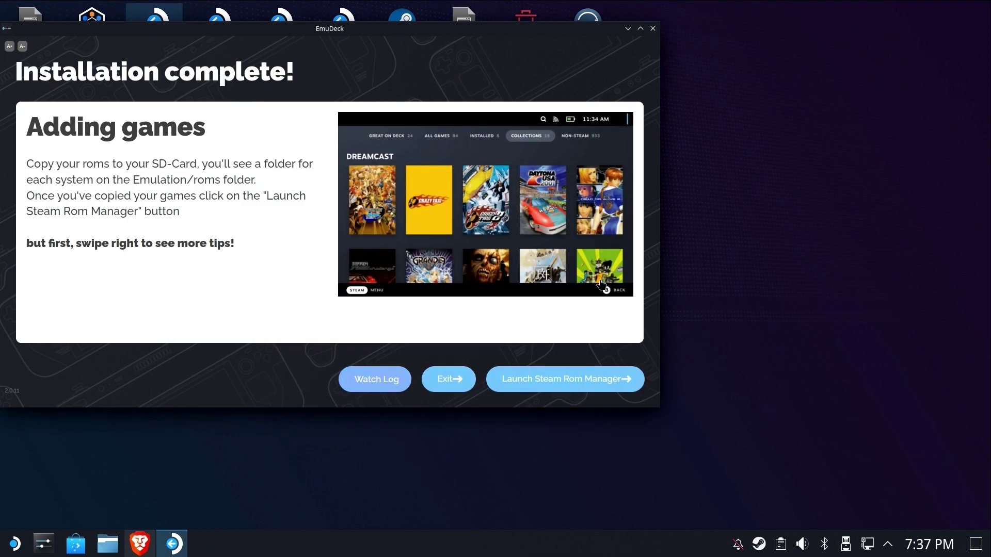
Exit EmuDeck and launch EmulationStation-DE-x64_SteamDeck through Steam.
{"action": "left_click", "coordinate": [461, 379]}
{"action": "left_click", "coordinate": [461, 380]}
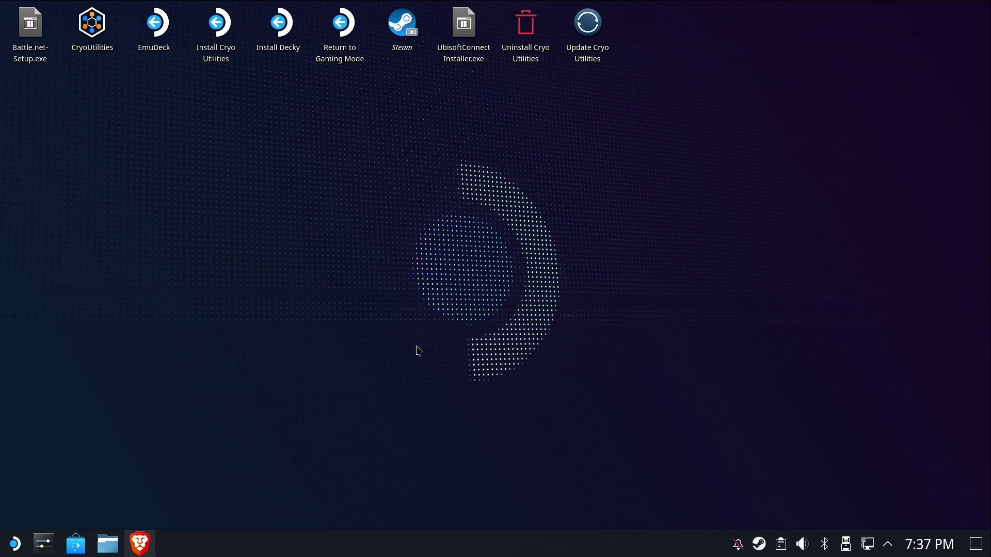
{"action": "right_click", "coordinate": [764, 547]}
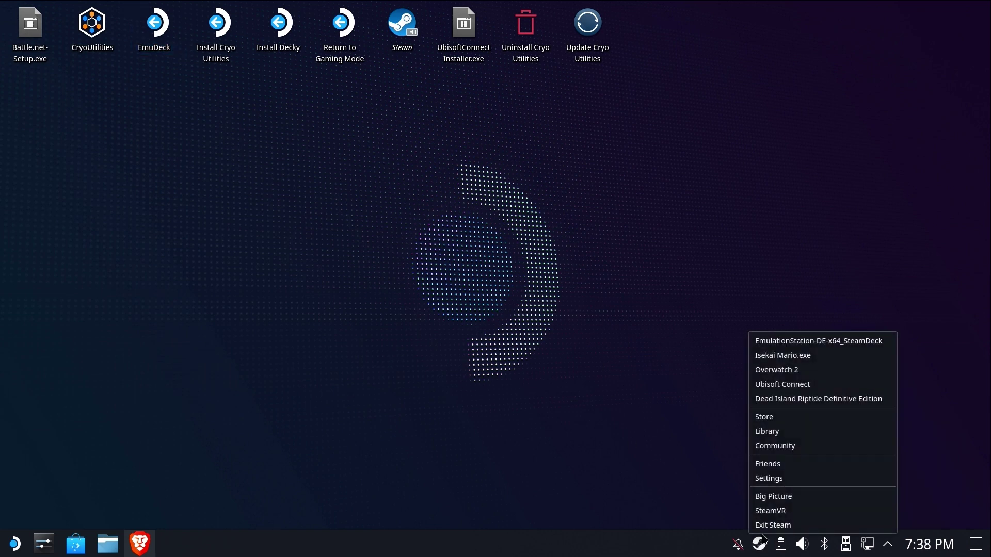
{"action": "left_click", "coordinate": [810, 342]}
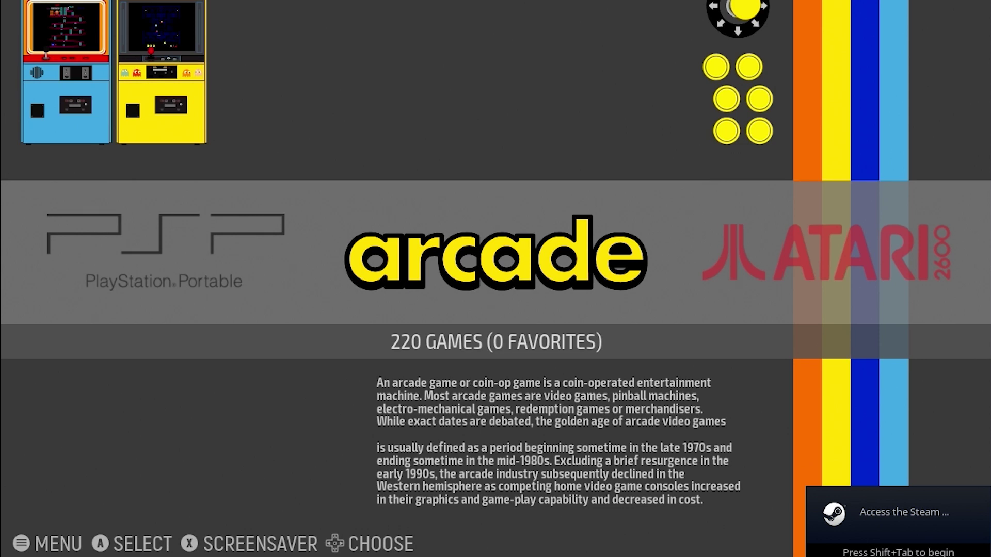
Examine the EmulationStation main menu for the version number and settings categories, and close it.
{"action": "key", "text": "Escape"}
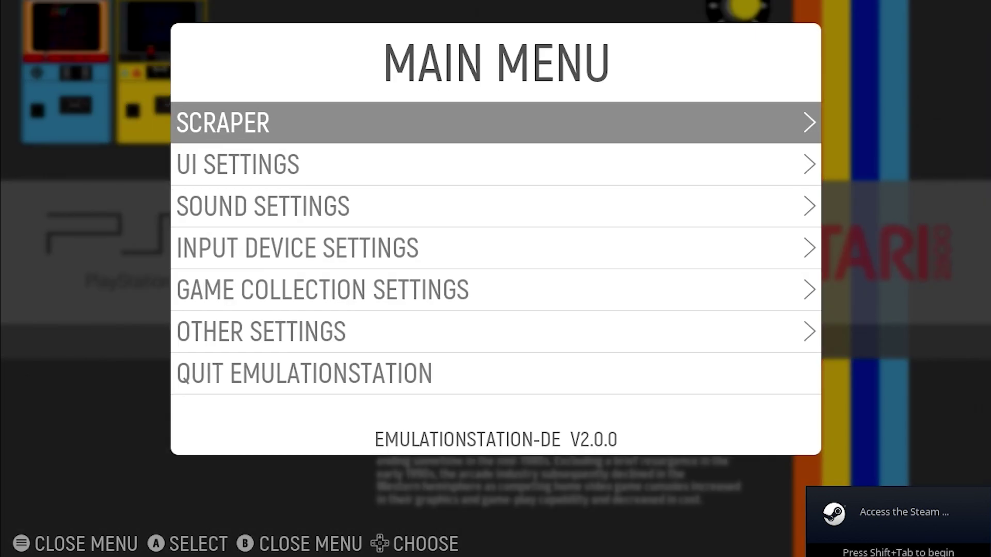
{"action": "key", "text": "Down"}
{"action": "key", "text": "Down"}
{"action": "key", "text": "Down"}
{"action": "key", "text": "Down"}
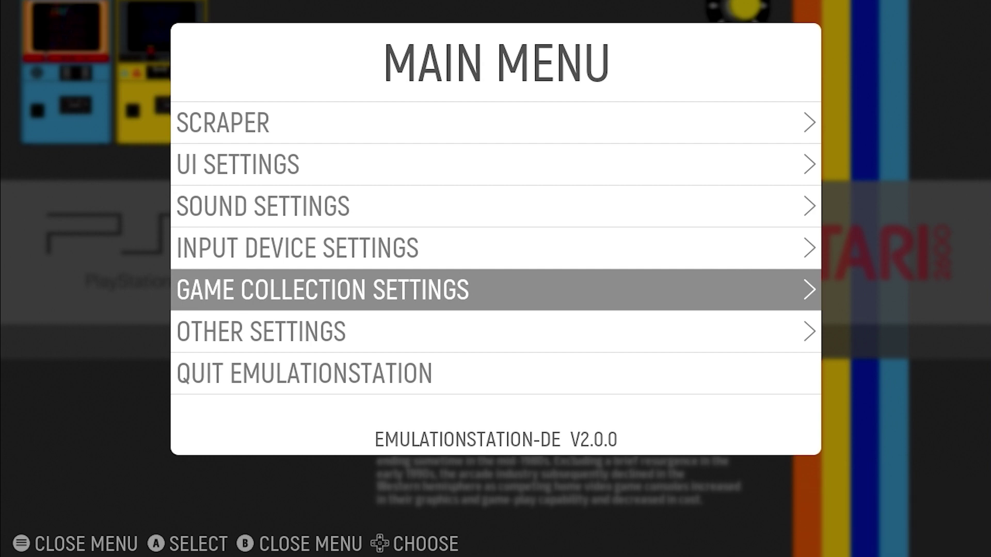
{"action": "key", "text": "Down"}
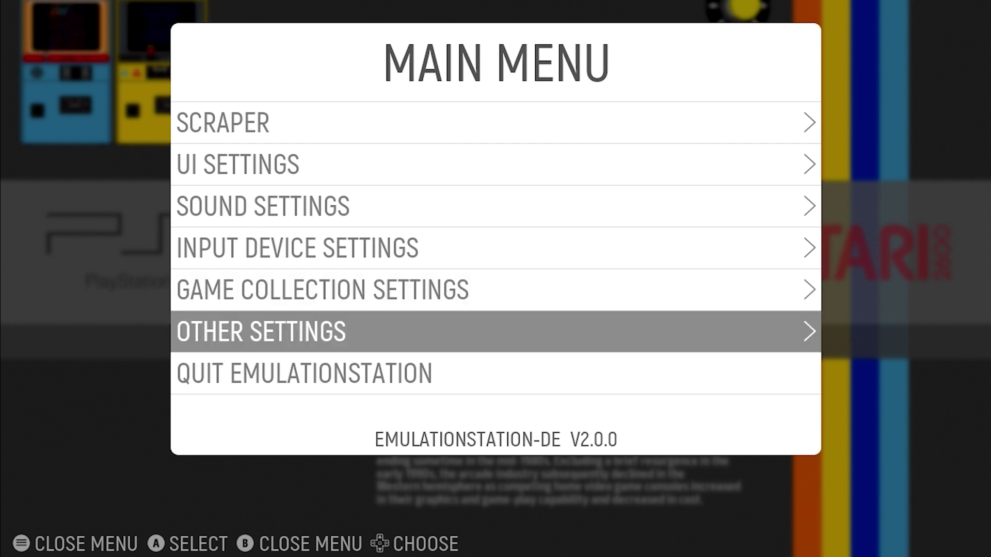
{"action": "key", "text": "Down"}
{"action": "key", "text": "Up"}
{"action": "key", "text": "Up"}
{"action": "key", "text": "Up"}
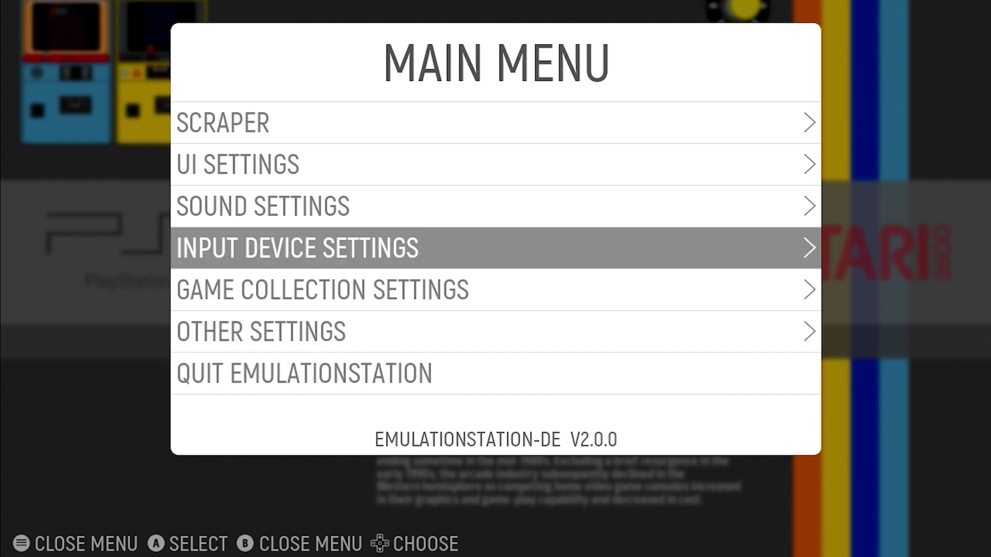
{"action": "key", "text": "Escape"}
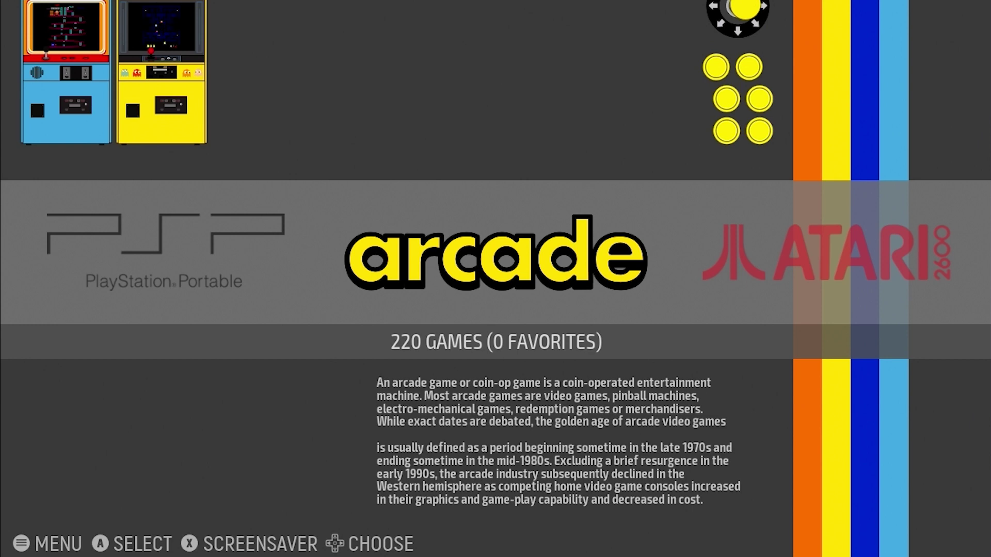
Quit EmulationStation from its main menu and confirm.
{"action": "key", "text": "Escape"}
{"action": "key", "text": "Down"}
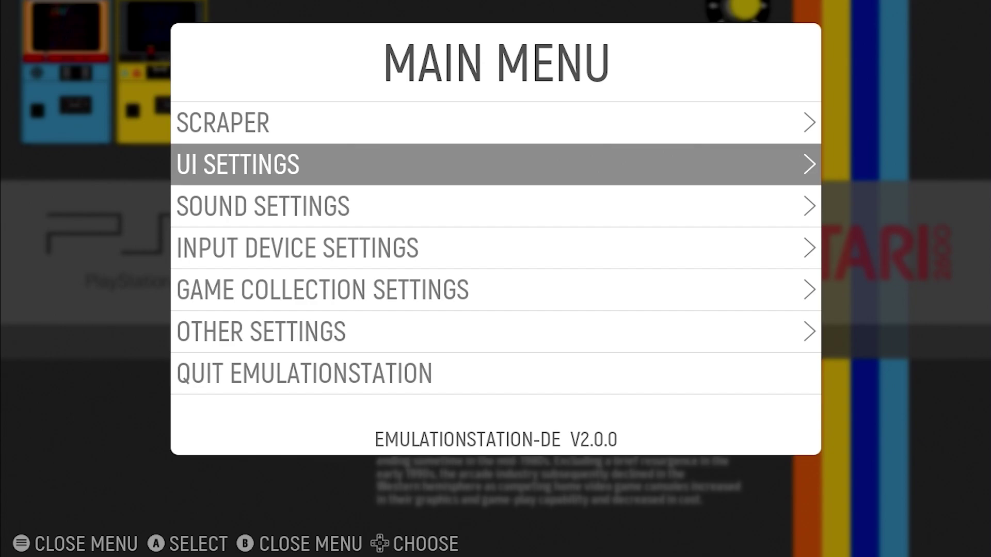
{"action": "key", "text": "Down"}
{"action": "key", "text": "Down"}
{"action": "key", "text": "Down"}
{"action": "key", "text": "Down"}
{"action": "key", "text": "Down"}
{"action": "key", "text": "Return"}
{"action": "key", "text": "Return"}
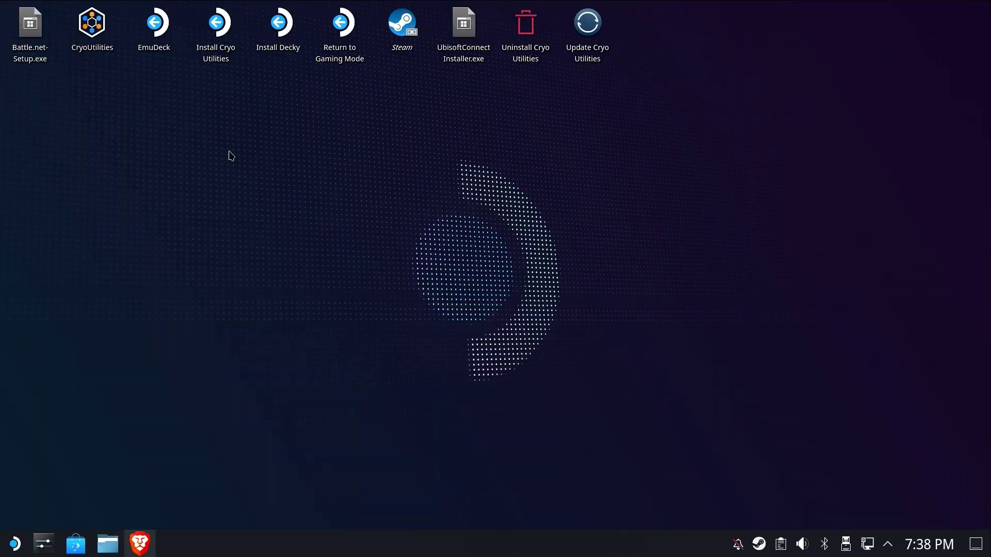
Switch to the Brave browser and return to the base page gitlab.com/es-de/themes/themes-list.
{"action": "left_click", "coordinate": [150, 543]}
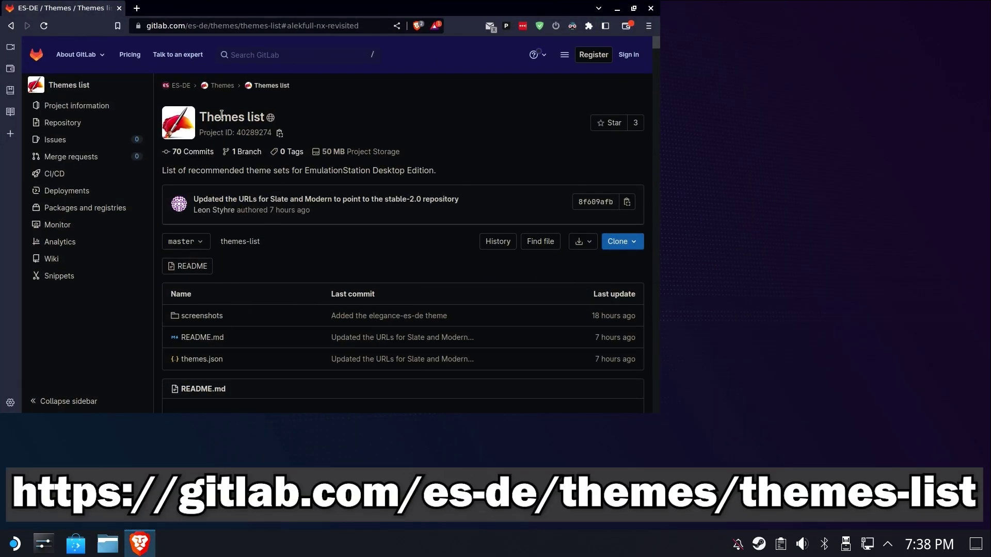
{"action": "left_click", "coordinate": [361, 25]}
{"action": "key", "text": "End"}
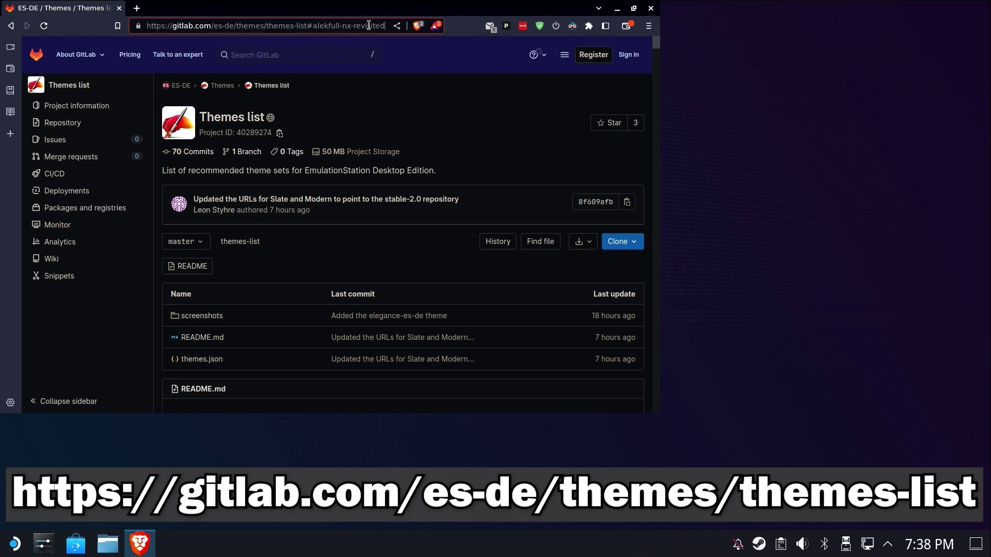
{"action": "left_click", "coordinate": [12, 28]}
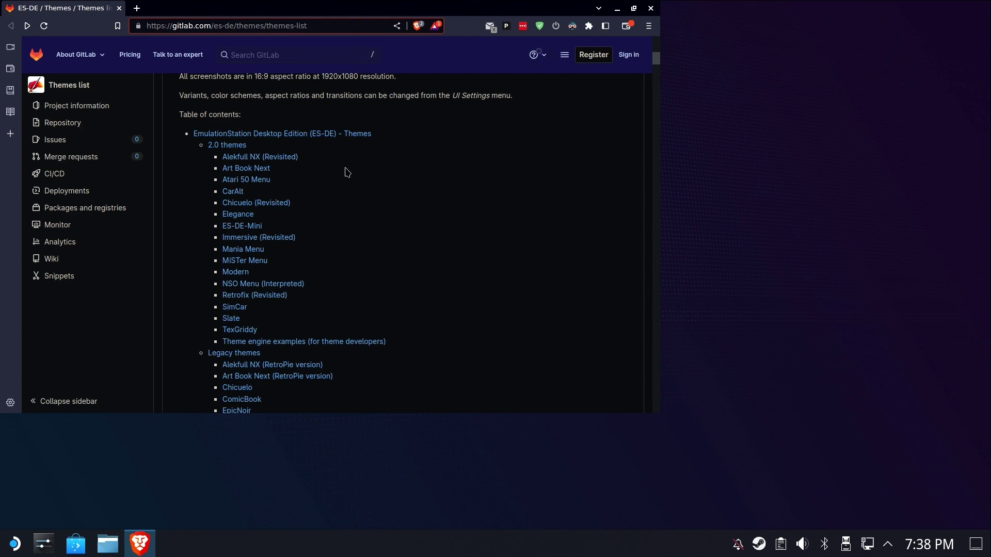
Look over the themes list README and jump to its 2.0 themes section.
{"action": "scroll", "coordinate": [338, 152], "scroll_direction": "up", "scroll_amount": 10}
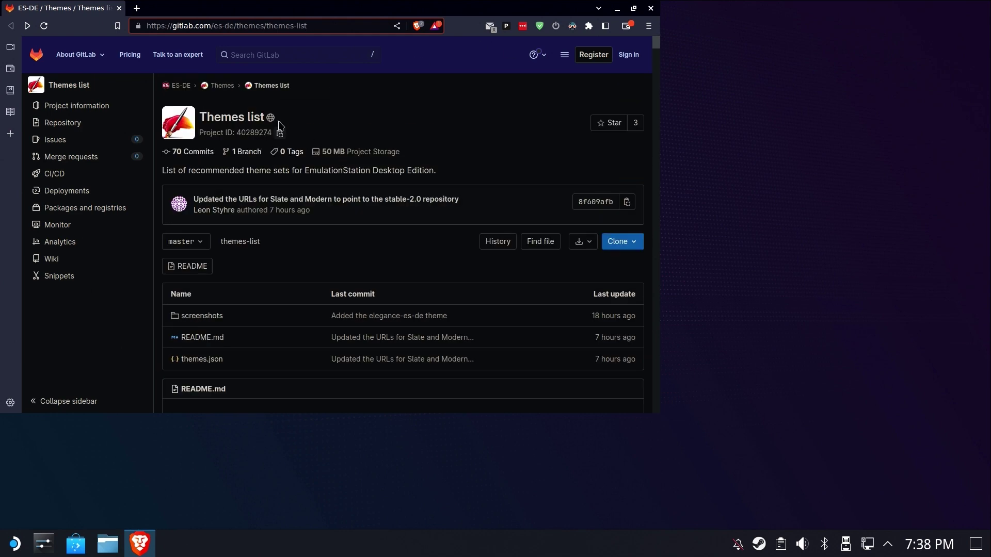
{"action": "scroll", "coordinate": [206, 108], "scroll_direction": "down", "scroll_amount": 7}
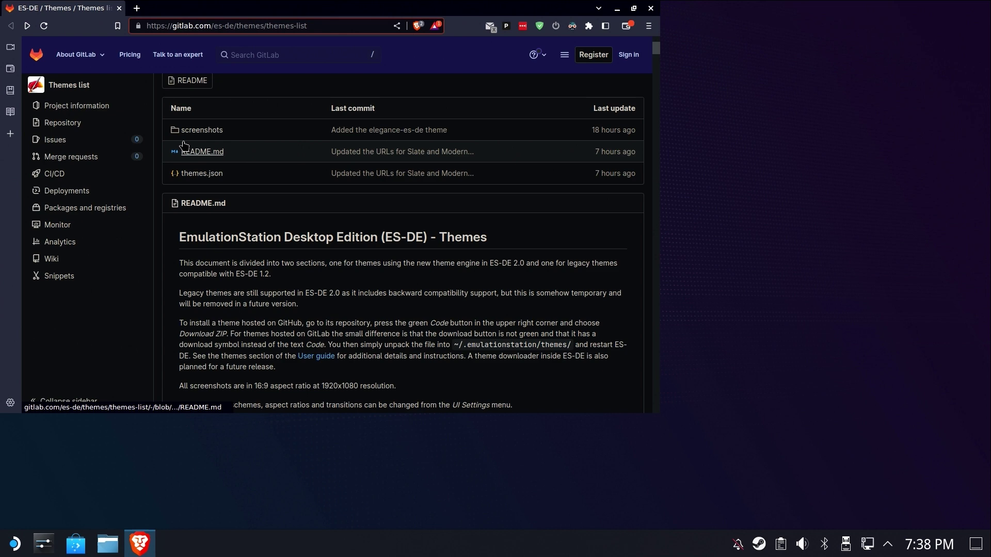
{"action": "left_click", "coordinate": [215, 269]}
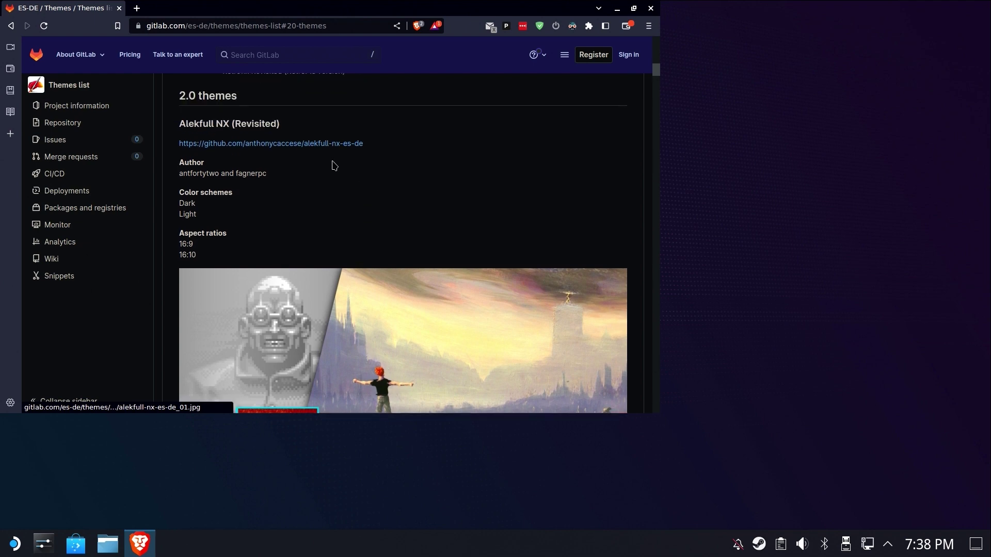
Open the GitHub links of the Alekfull NX (Revisited) and Art Book Next themes in new tabs.
{"action": "right_click", "coordinate": [323, 144]}
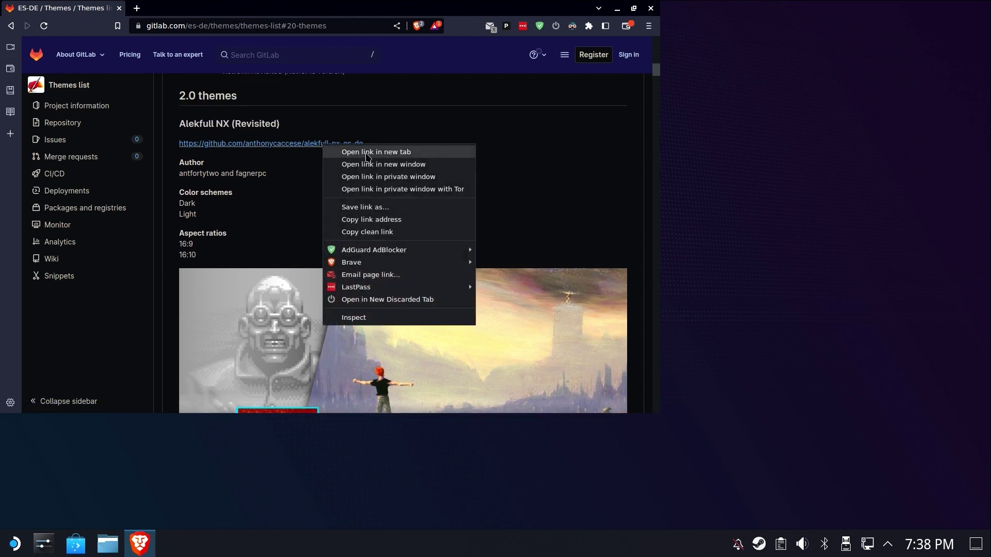
{"action": "left_click", "coordinate": [368, 152]}
{"action": "scroll", "coordinate": [411, 174], "scroll_direction": "down", "scroll_amount": 10}
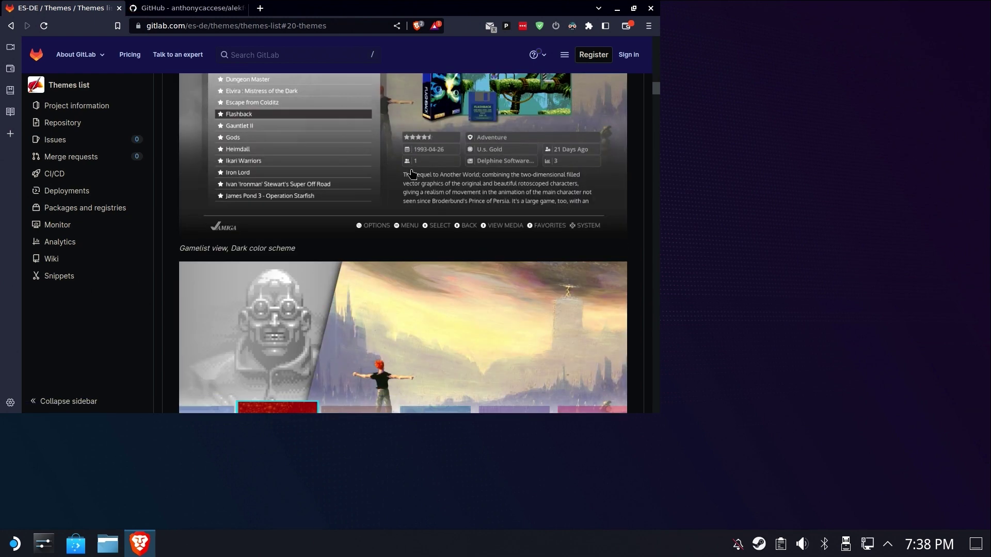
{"action": "scroll", "coordinate": [411, 174], "scroll_direction": "down", "scroll_amount": 10}
{"action": "scroll", "coordinate": [412, 174], "scroll_direction": "down", "scroll_amount": 5}
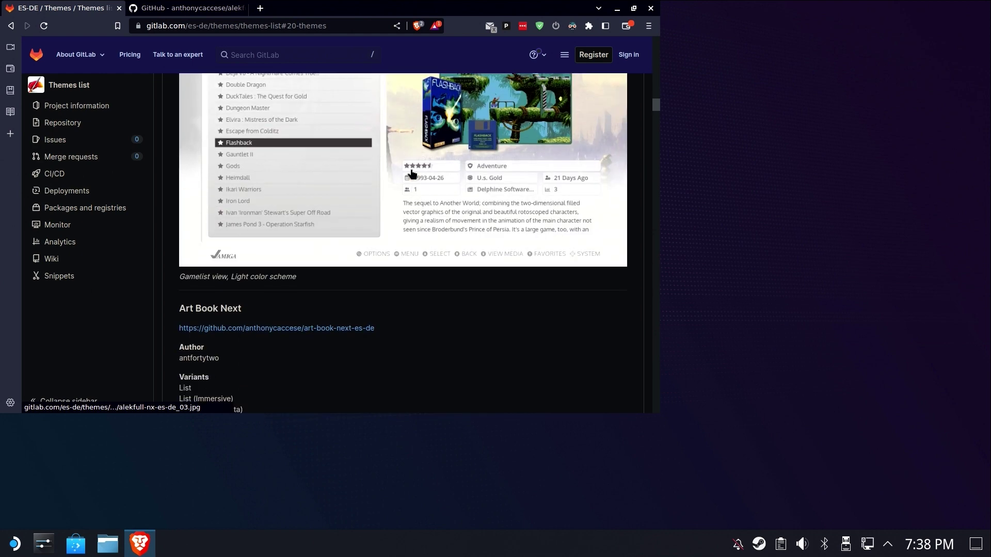
{"action": "scroll", "coordinate": [411, 174], "scroll_direction": "down", "scroll_amount": 10}
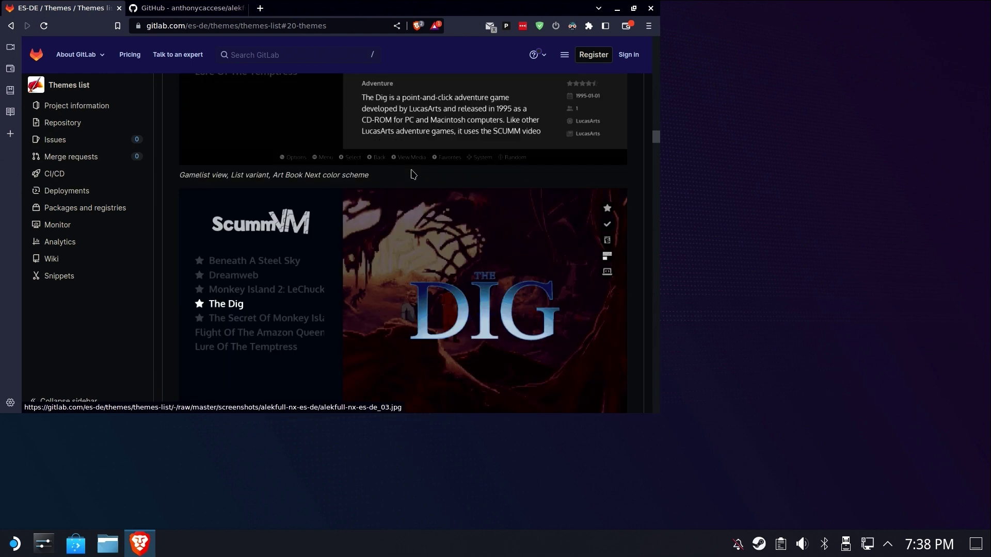
{"action": "scroll", "coordinate": [411, 174], "scroll_direction": "down", "scroll_amount": 5}
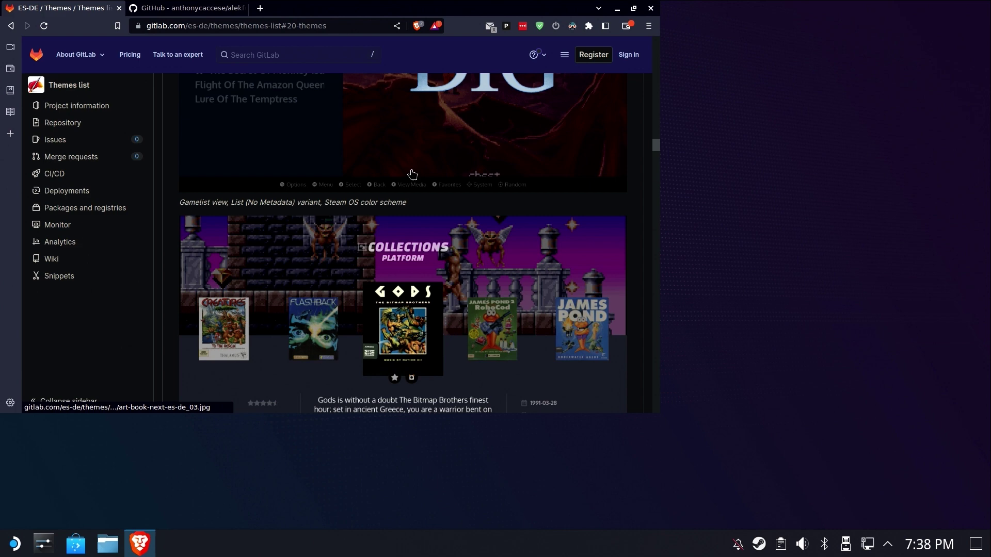
{"action": "scroll", "coordinate": [411, 174], "scroll_direction": "down", "scroll_amount": 2}
{"action": "scroll", "coordinate": [411, 174], "scroll_direction": "down", "scroll_amount": 3}
{"action": "scroll", "coordinate": [412, 174], "scroll_direction": "up", "scroll_amount": 8}
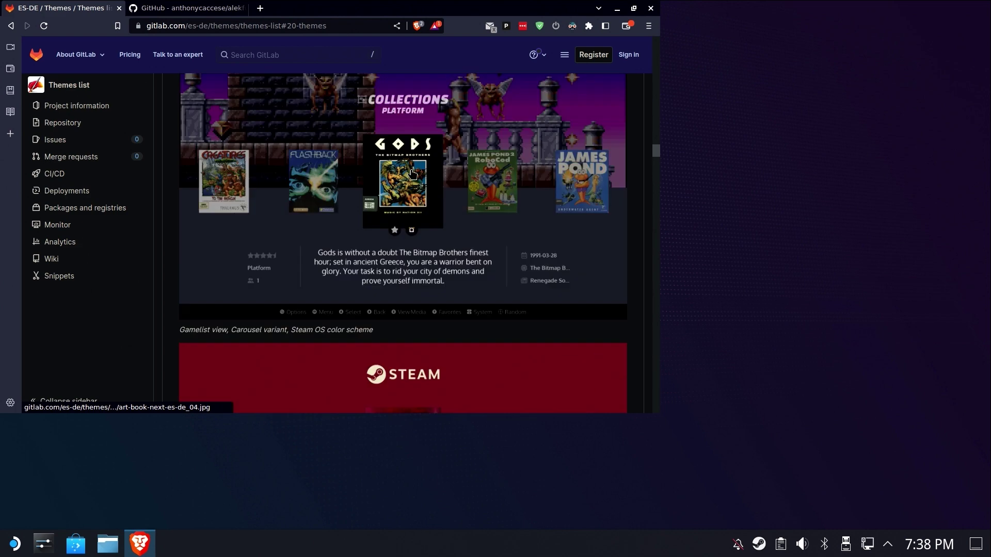
{"action": "scroll", "coordinate": [412, 174], "scroll_direction": "up", "scroll_amount": 15}
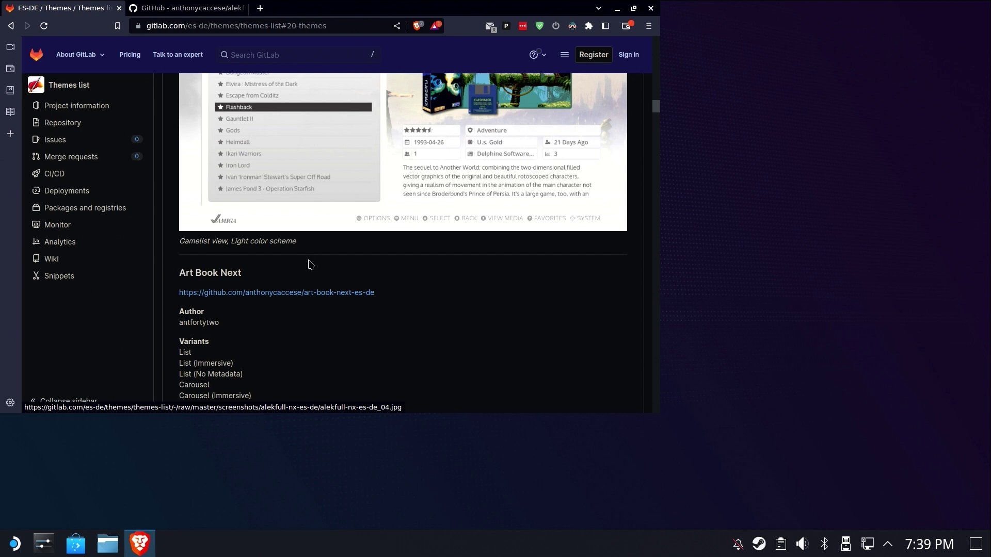
{"action": "right_click", "coordinate": [323, 292]}
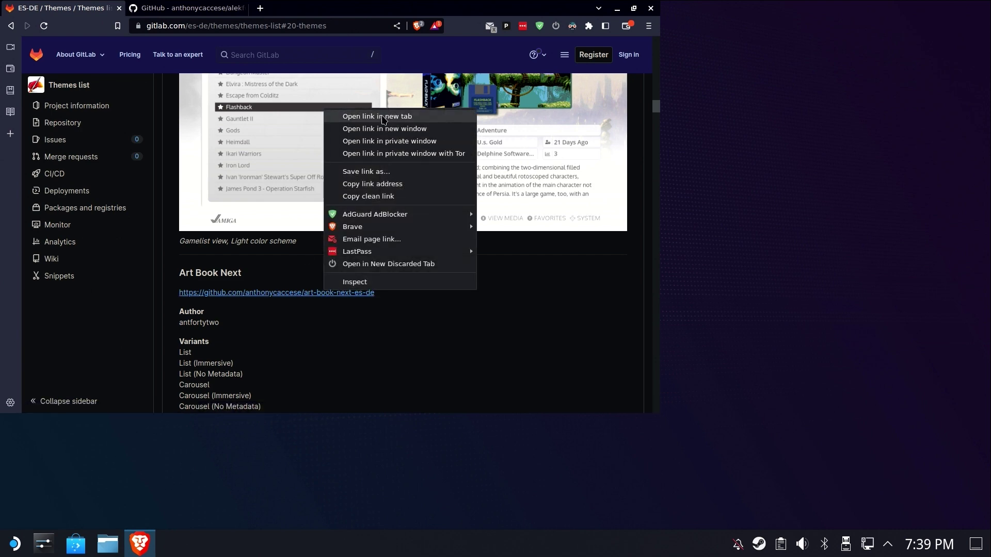
{"action": "left_click", "coordinate": [383, 119]}
Find the CarAlt theme further down the list and open its GitHub link in a new tab.
{"action": "scroll", "coordinate": [434, 233], "scroll_direction": "down", "scroll_amount": 15}
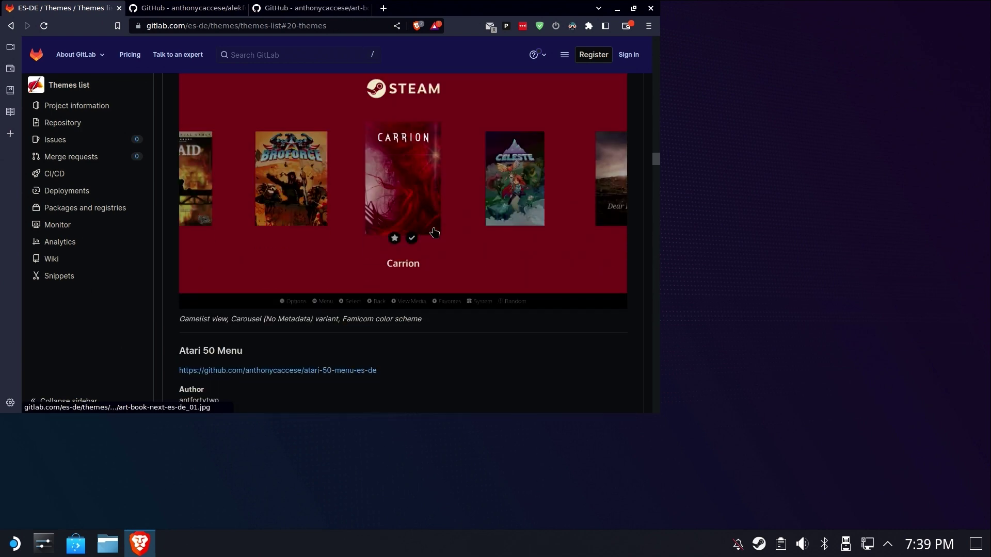
{"action": "scroll", "coordinate": [434, 233], "scroll_direction": "down", "scroll_amount": 5}
{"action": "scroll", "coordinate": [433, 231], "scroll_direction": "down", "scroll_amount": 15}
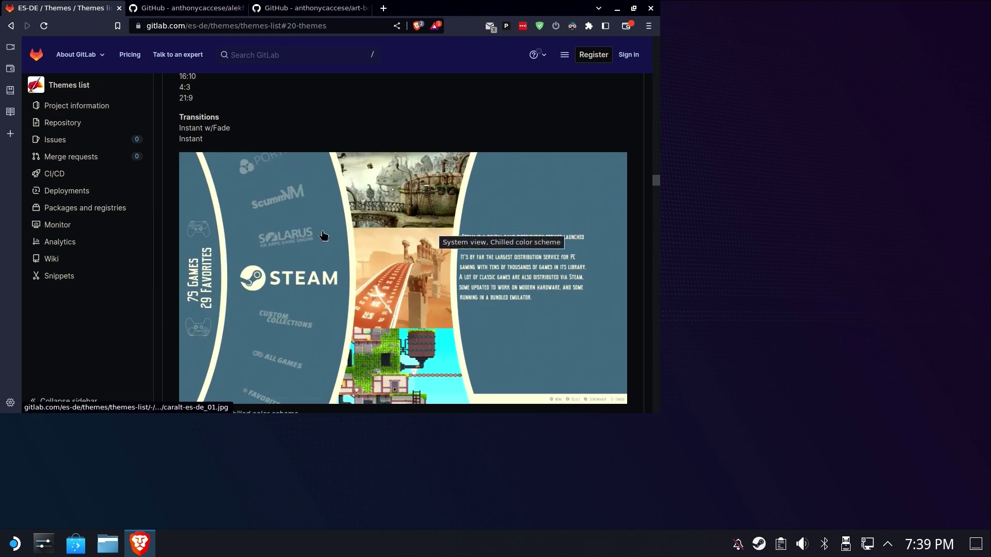
{"action": "scroll", "coordinate": [328, 237], "scroll_direction": "up", "scroll_amount": 8}
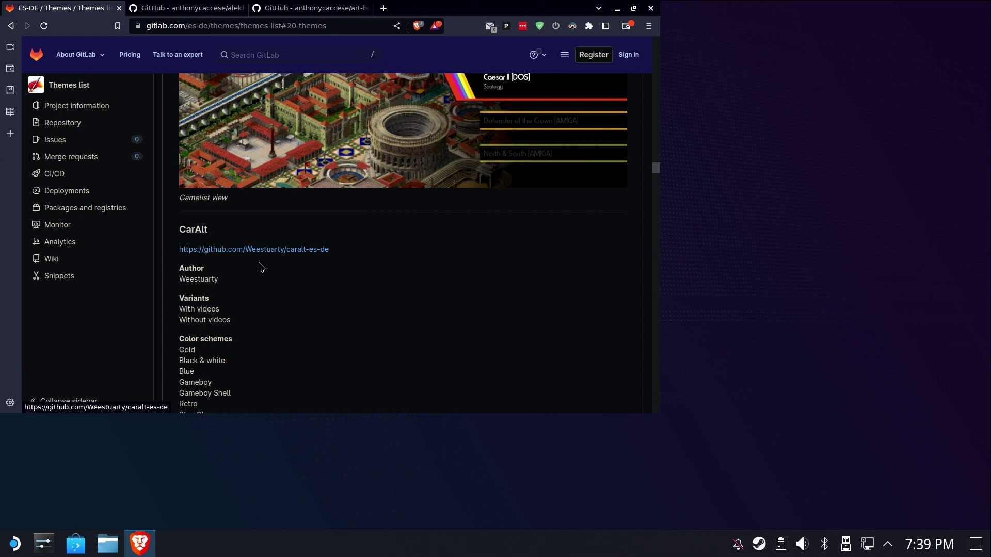
{"action": "right_click", "coordinate": [257, 249]}
{"action": "left_click", "coordinate": [323, 75]}
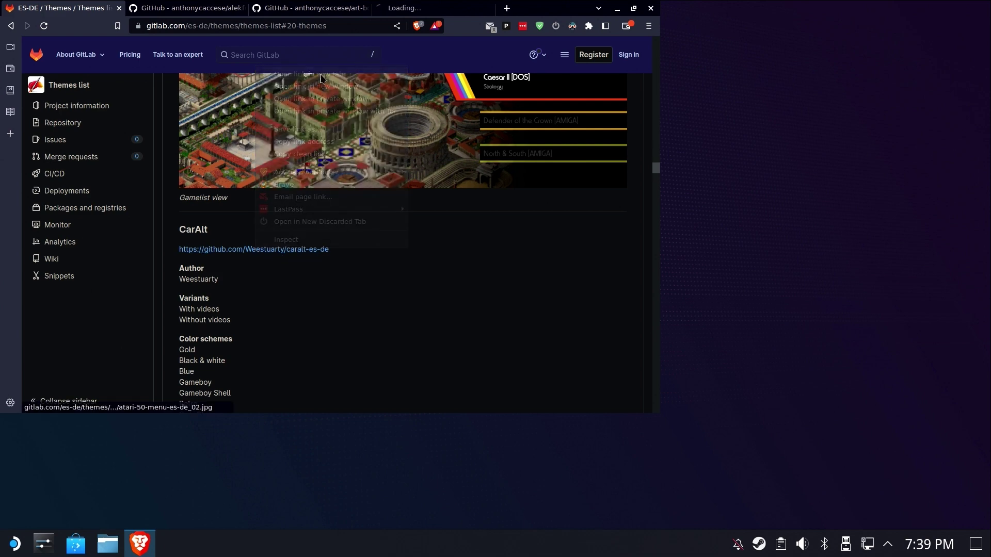
Look over the alekfull-nx-es-de repository page and download it as a ZIP into the Downloads folder.
{"action": "left_click", "coordinate": [238, 9]}
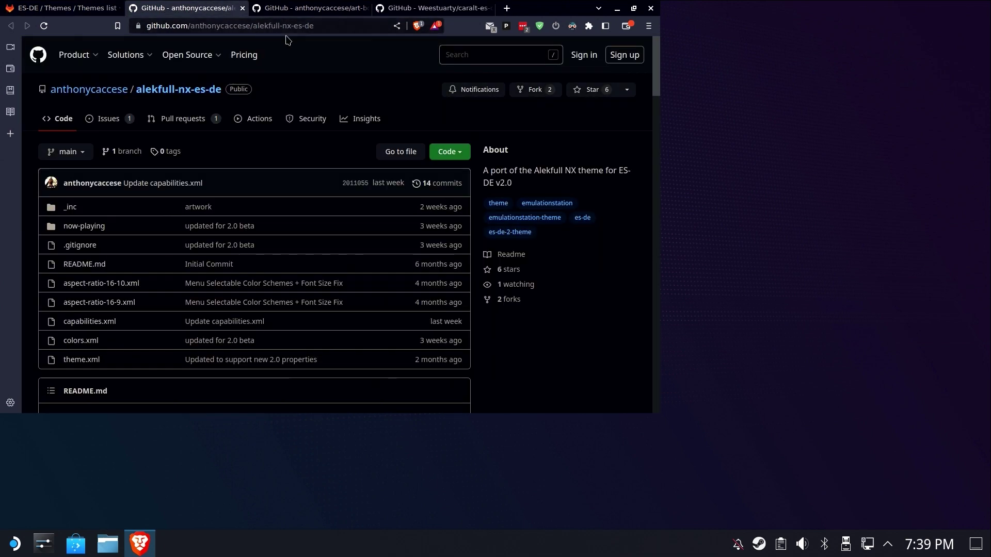
{"action": "scroll", "coordinate": [398, 191], "scroll_direction": "down", "scroll_amount": 3}
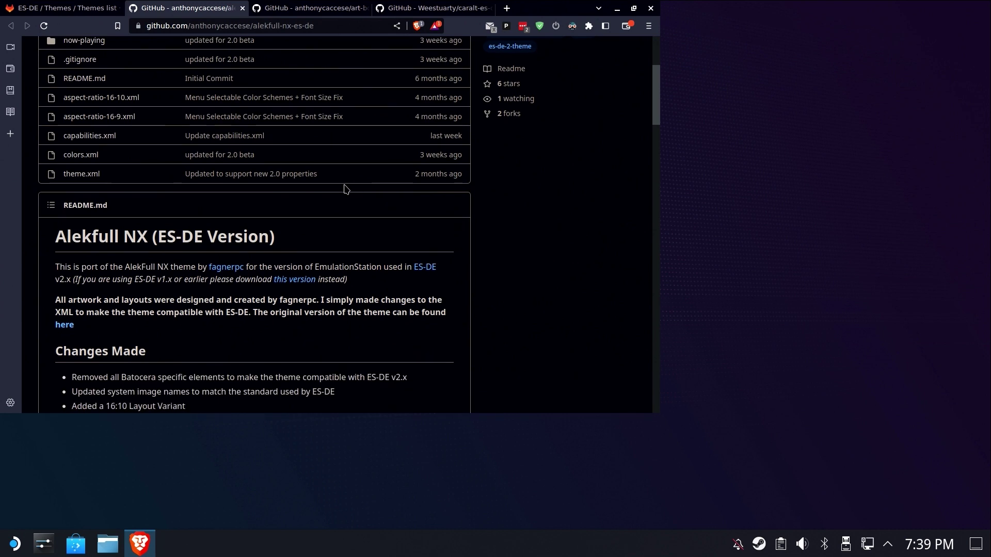
{"action": "scroll", "coordinate": [373, 183], "scroll_direction": "up", "scroll_amount": 3}
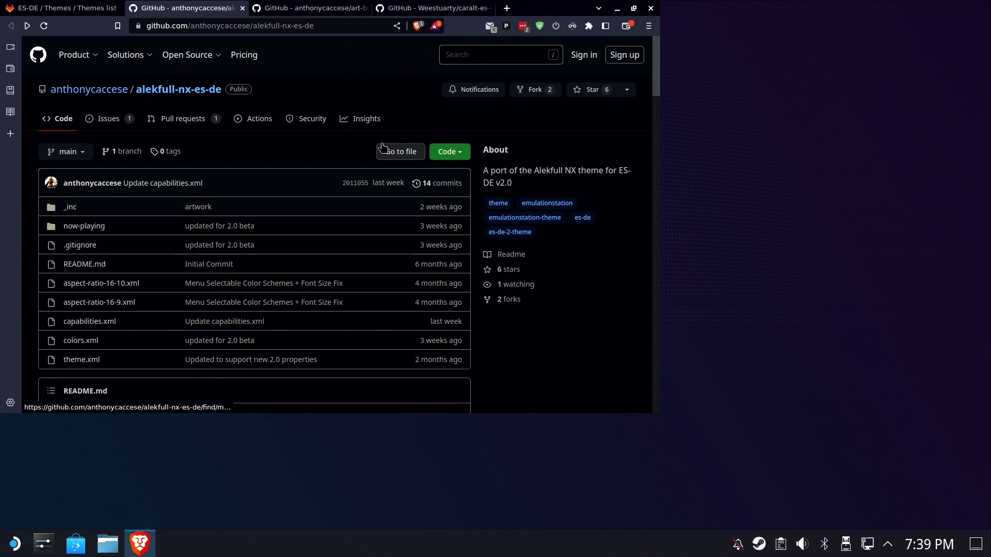
{"action": "left_click", "coordinate": [458, 152]}
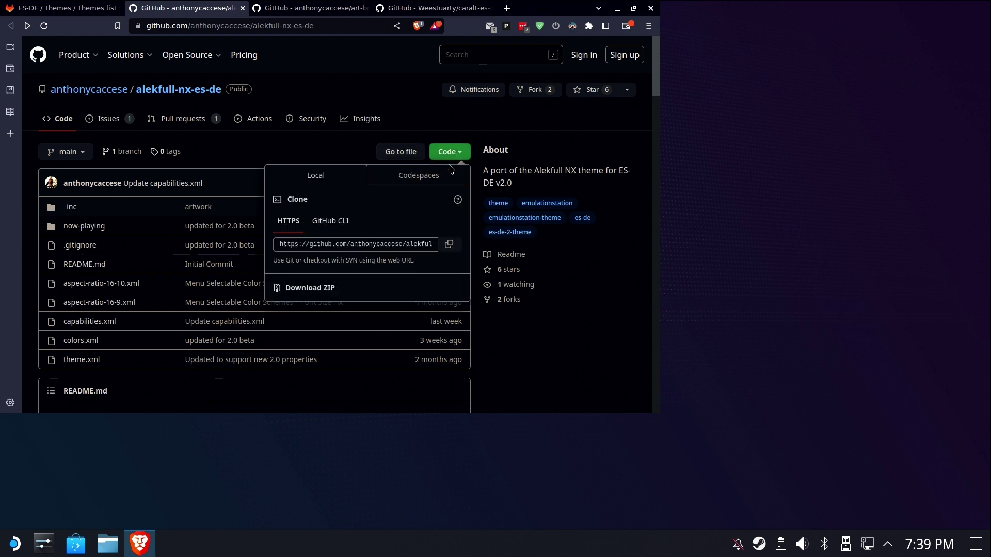
{"action": "left_click", "coordinate": [314, 291]}
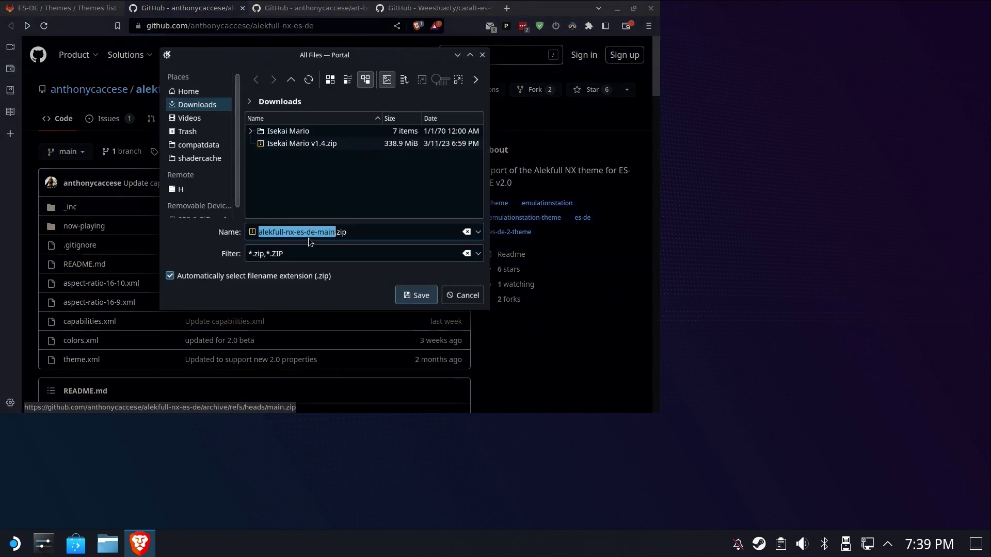
{"action": "left_click", "coordinate": [193, 100]}
{"action": "left_click", "coordinate": [416, 296]}
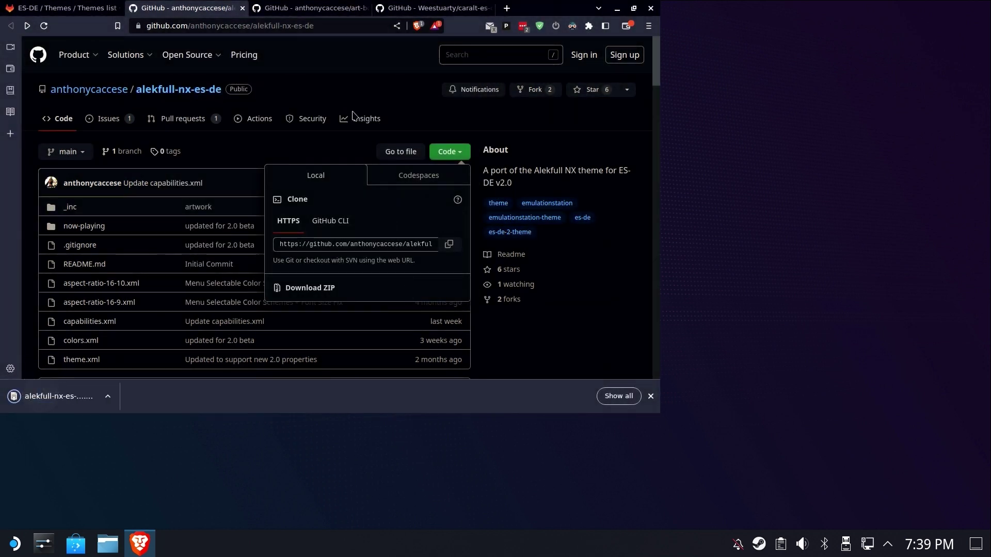
Close the alekfull-nx-es-de page and download the art-book-next-es-de repository as a ZIP into Downloads.
{"action": "left_click", "coordinate": [242, 8]}
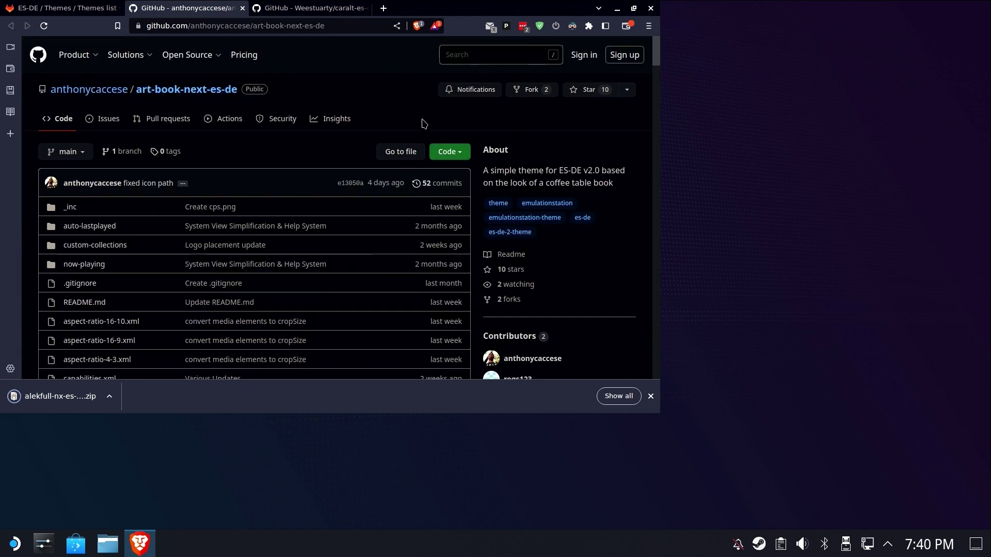
{"action": "left_click", "coordinate": [440, 152]}
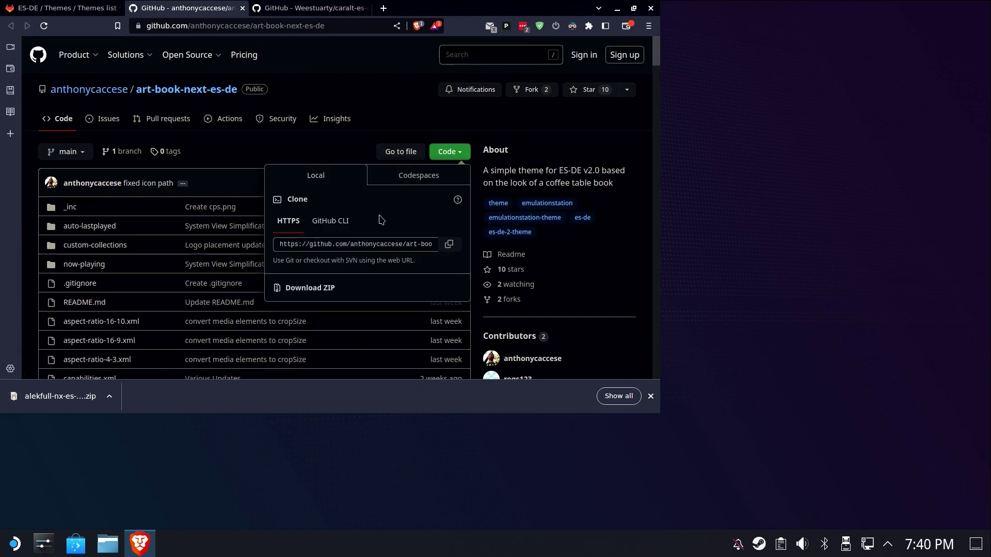
{"action": "left_click", "coordinate": [310, 289]}
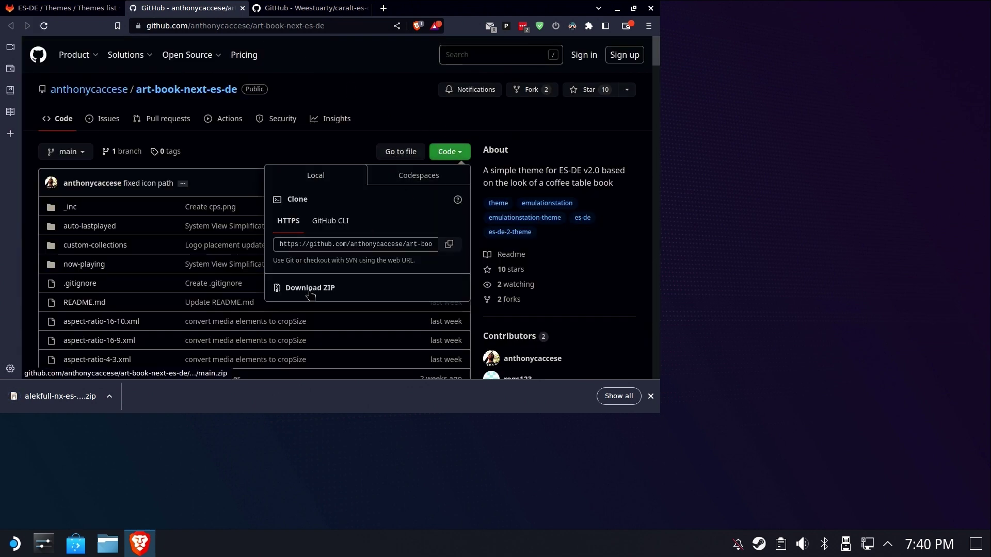
{"action": "left_click", "coordinate": [416, 295]}
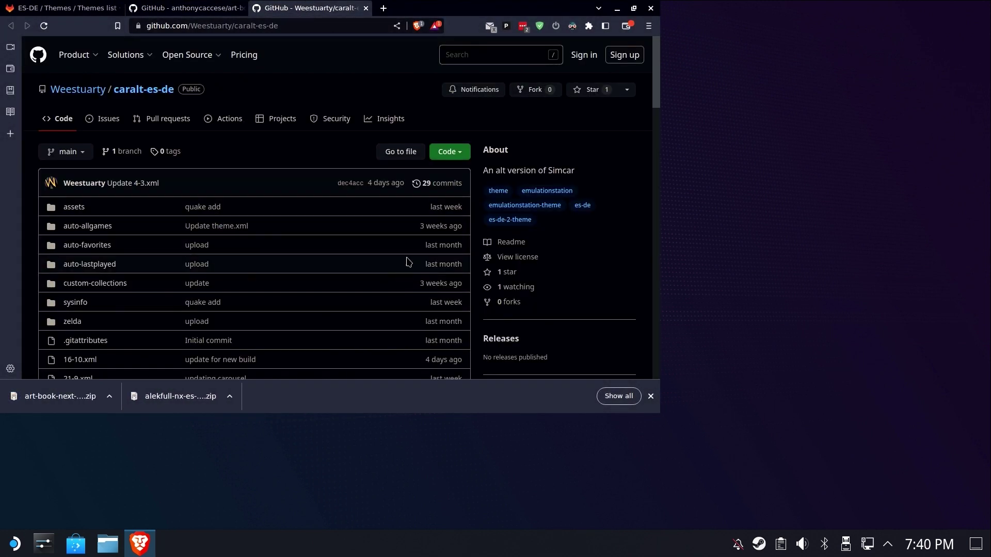
Download the caralt-es-de repository as a ZIP into the Downloads folder.
{"action": "left_click", "coordinate": [449, 151]}
{"action": "left_click", "coordinate": [297, 290]}
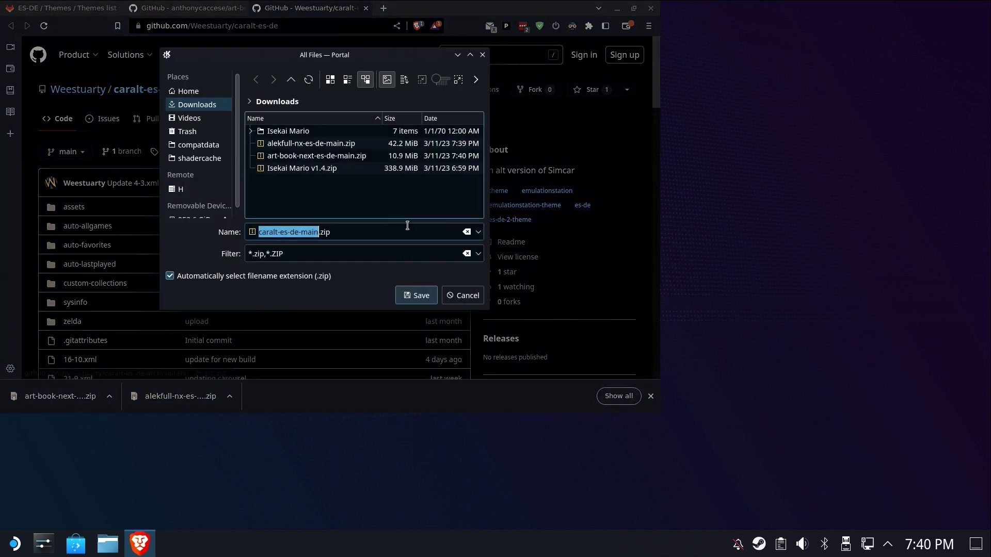
{"action": "left_click", "coordinate": [413, 294]}
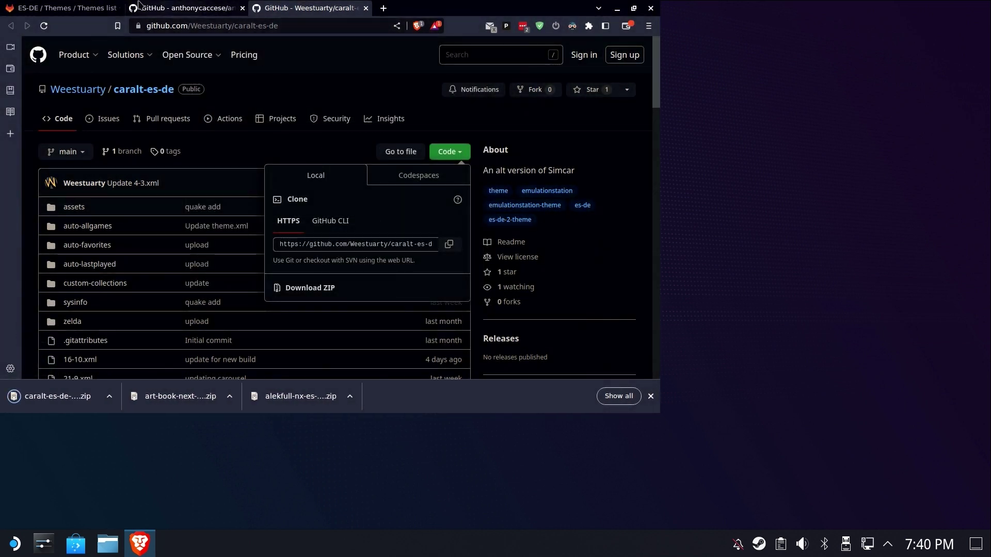
Switch to the Dolphin file manager and open the Emulation folder of the removable media in the second pane.
{"action": "left_click", "coordinate": [113, 542]}
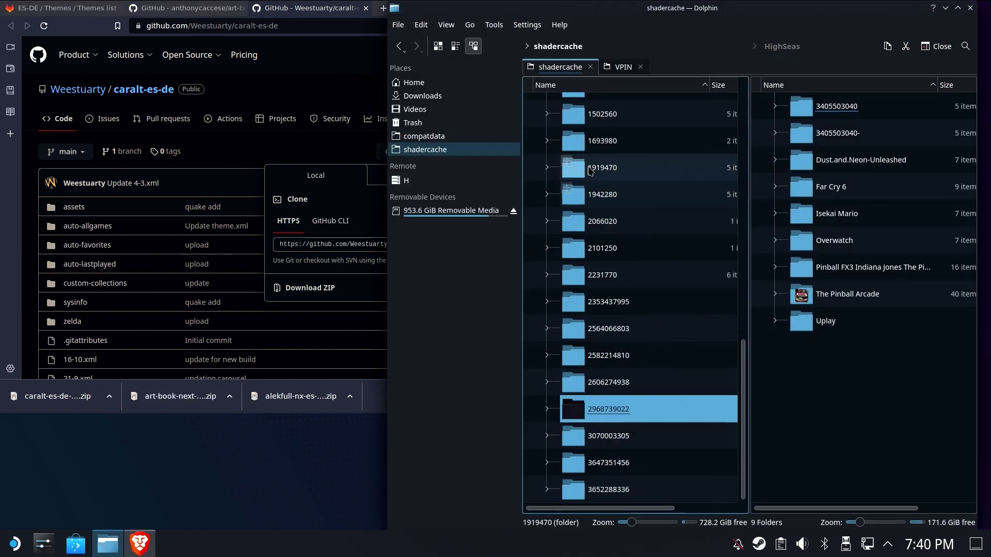
{"action": "left_click", "coordinate": [862, 361]}
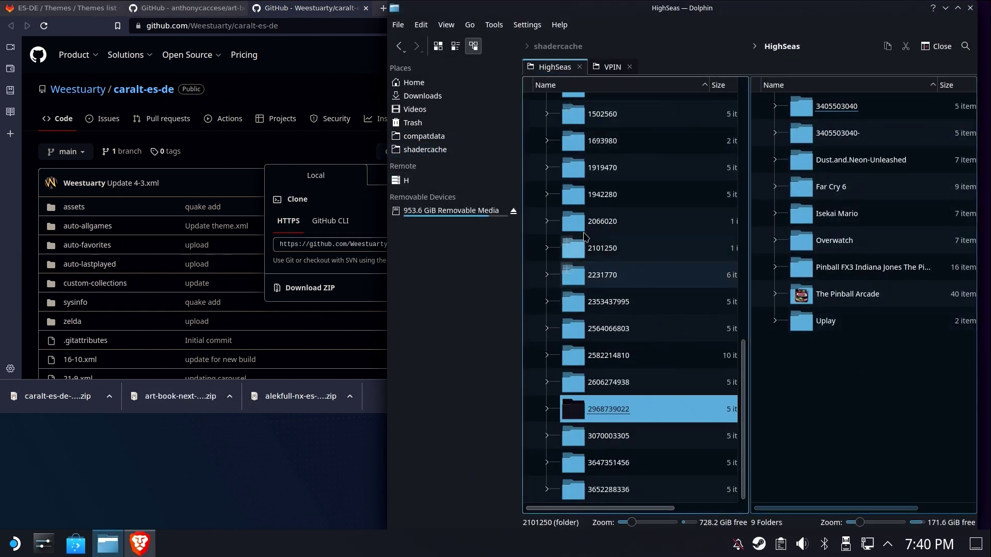
{"action": "left_click", "coordinate": [469, 213]}
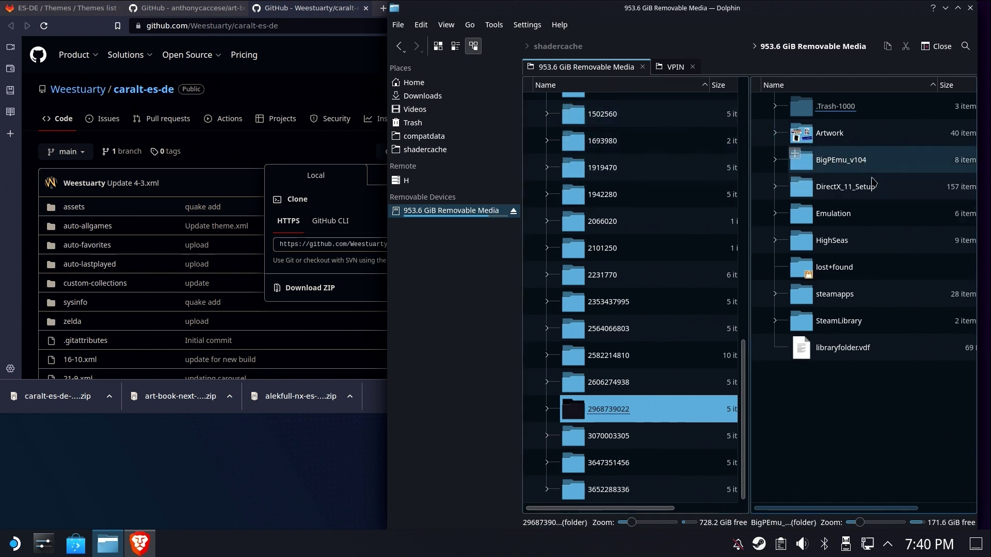
{"action": "left_click", "coordinate": [849, 215]}
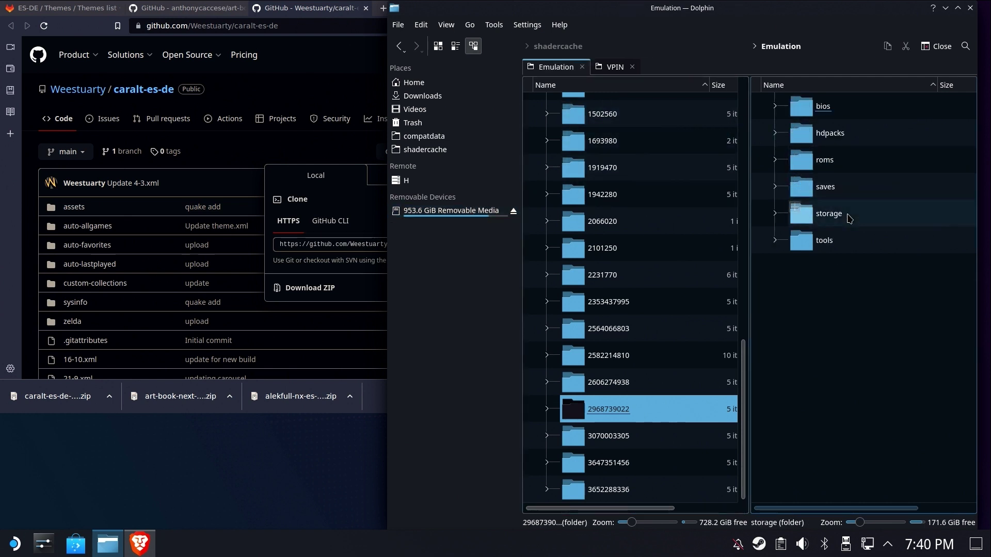
Maximize the file manager window and show the Downloads folder in the first pane beside the Emulation folder.
{"action": "left_click", "coordinate": [414, 82]}
{"action": "left_click", "coordinate": [958, 8]}
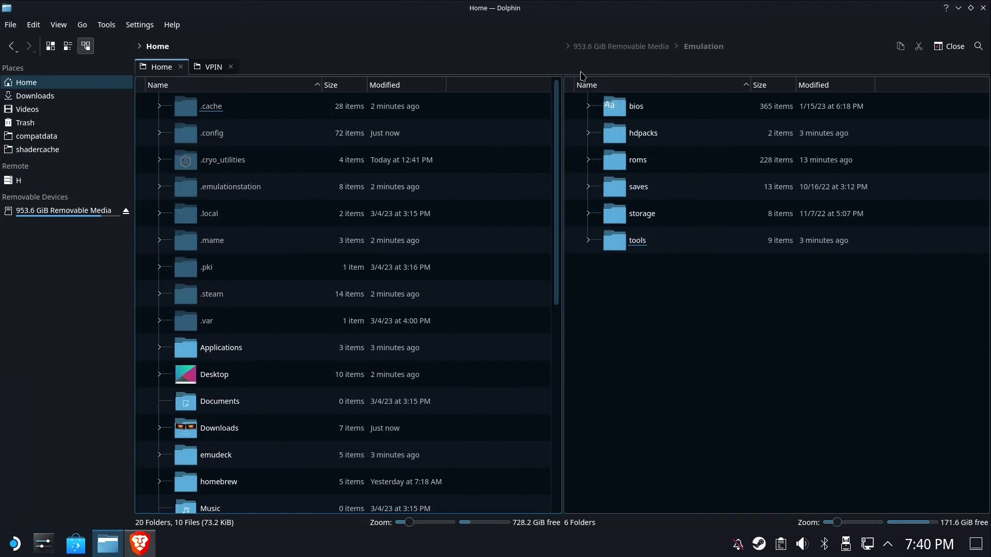
{"action": "left_click", "coordinate": [34, 95]}
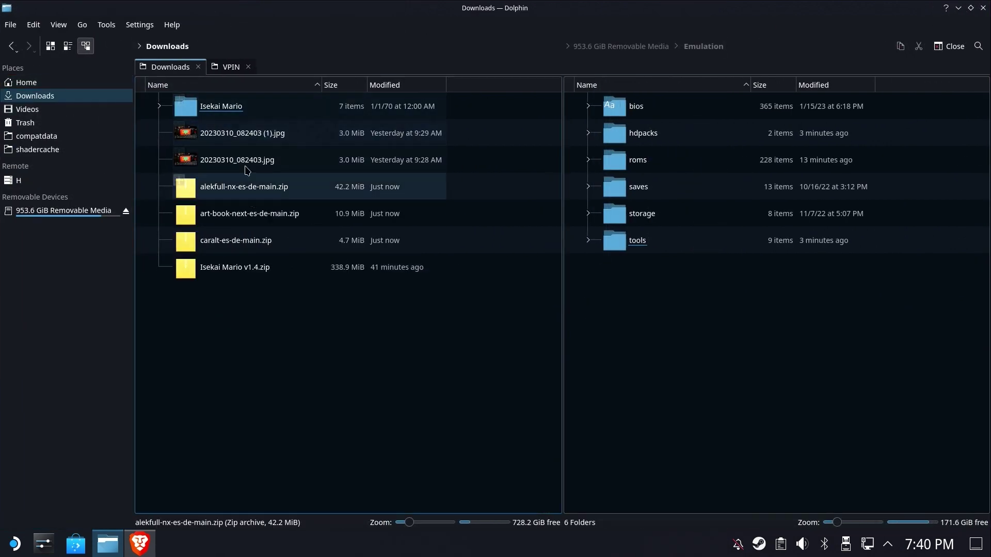
{"action": "left_click", "coordinate": [619, 326]}
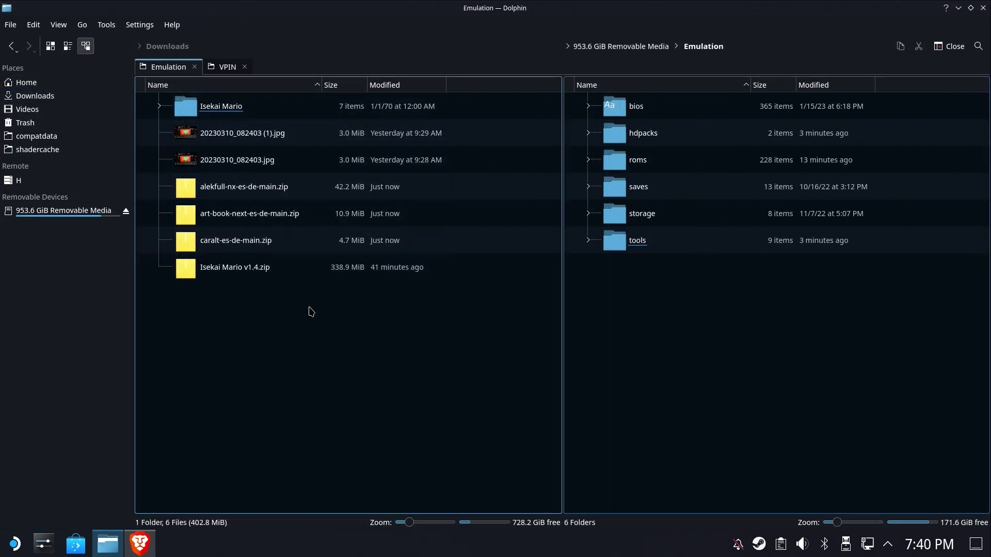
Extract alekfull-nx-es-de-main.zip into its own folder within Downloads.
{"action": "left_click", "coordinate": [289, 187]}
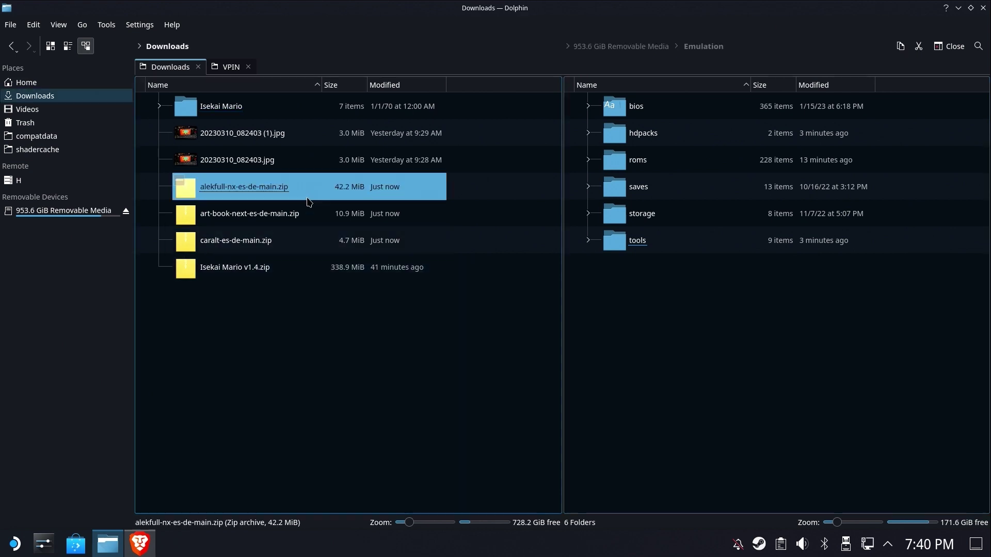
{"action": "right_click", "coordinate": [269, 184]}
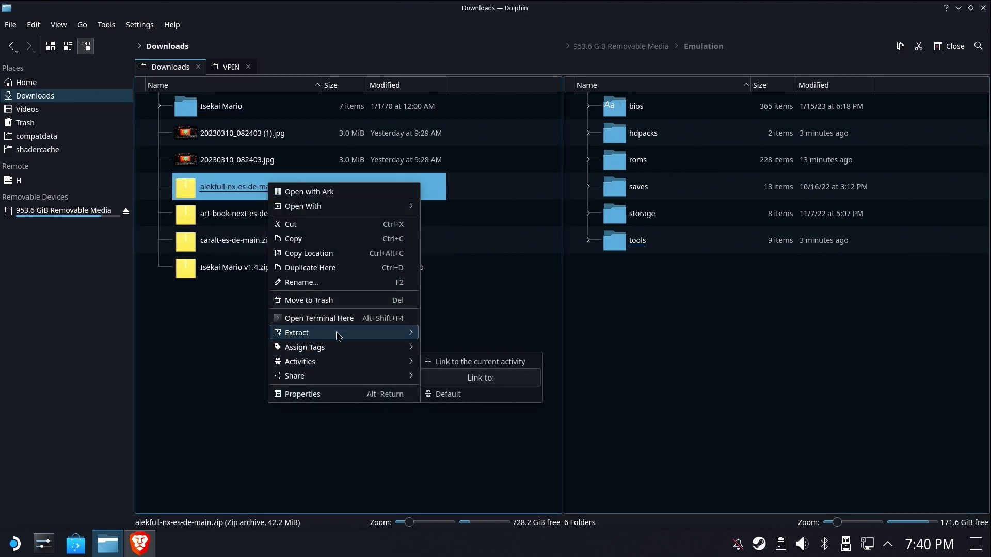
{"action": "left_click", "coordinate": [461, 362]}
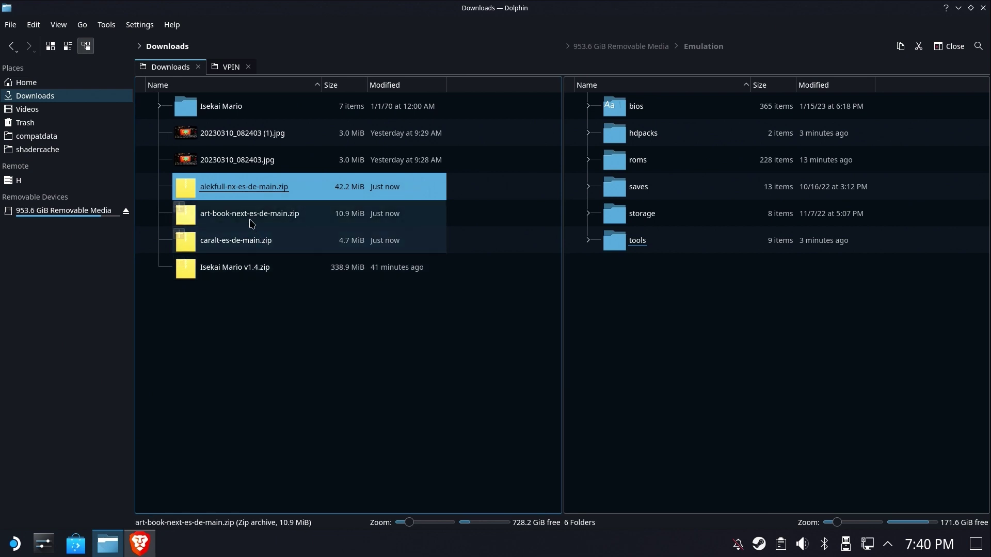
Extract art-book-next-es-de-main.zip into its own folder within Downloads.
{"action": "right_click", "coordinate": [252, 222]}
{"action": "left_click", "coordinate": [218, 247]}
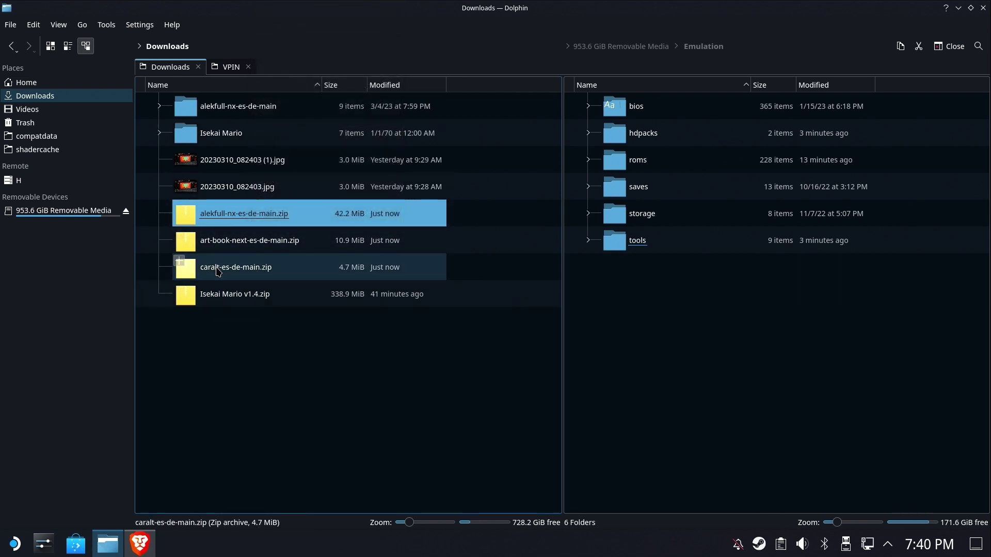
{"action": "left_click", "coordinate": [230, 251]}
{"action": "right_click", "coordinate": [230, 251]}
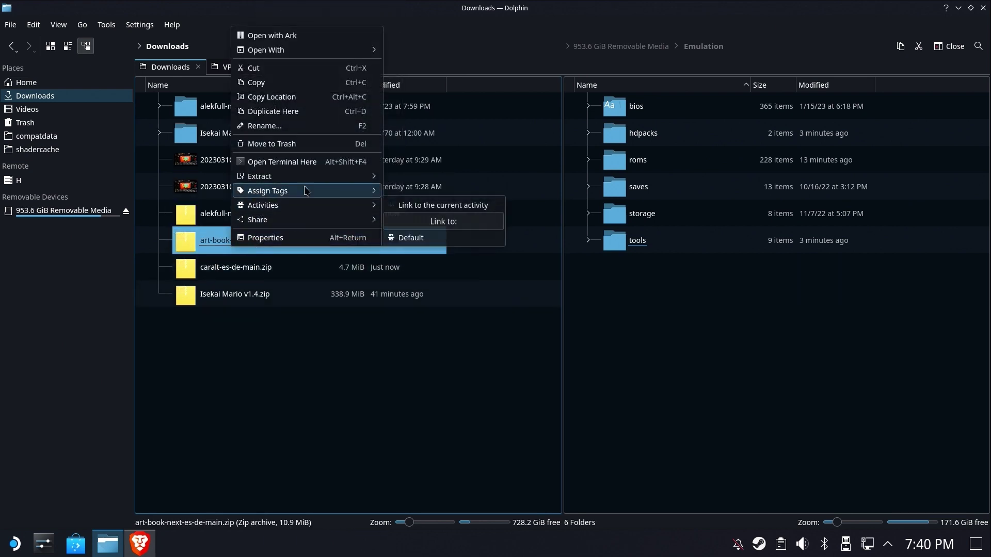
{"action": "mouse_move", "coordinate": [349, 177]}
{"action": "left_click", "coordinate": [420, 205]}
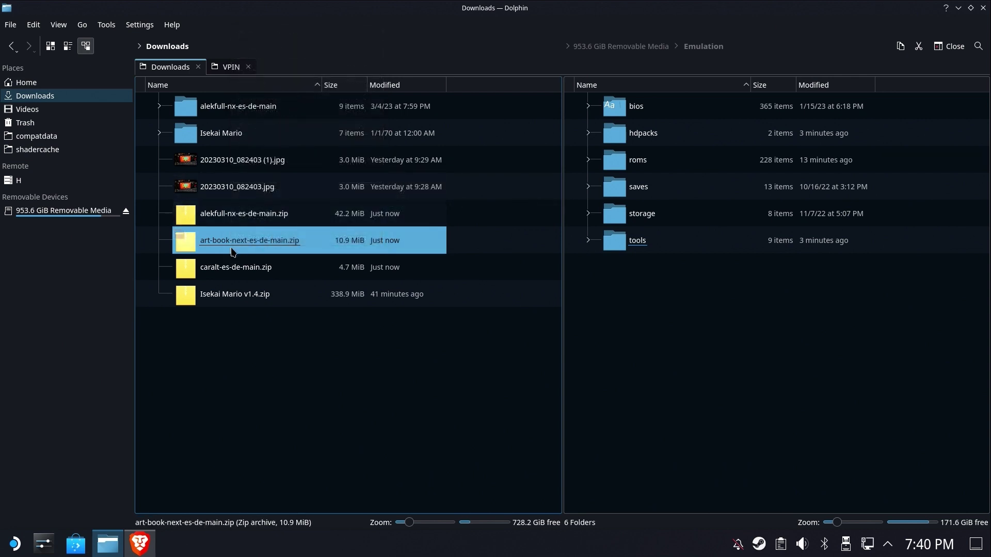
Extract caralt-es-de-main.zip into its own folder within Downloads.
{"action": "left_click", "coordinate": [227, 295]}
{"action": "right_click", "coordinate": [228, 296]}
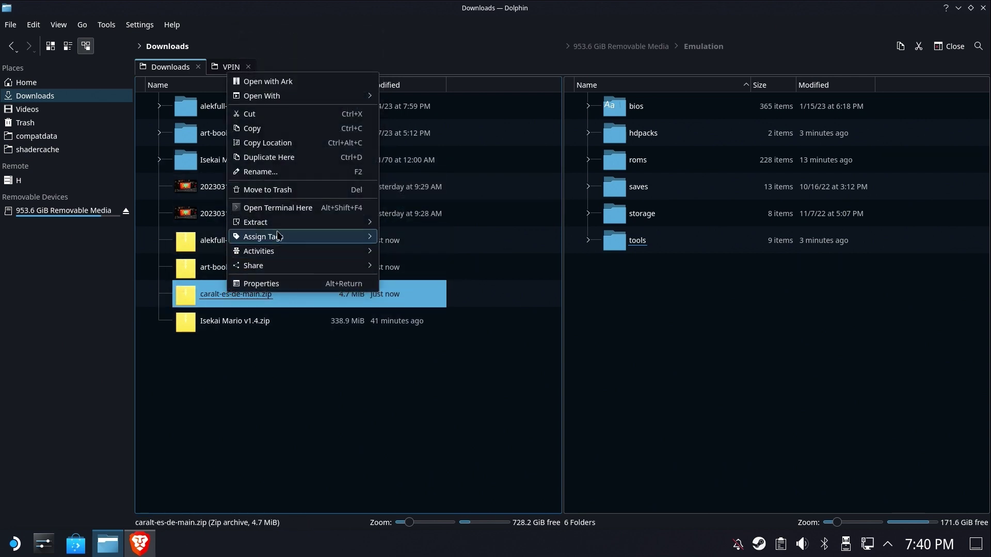
{"action": "mouse_move", "coordinate": [300, 222]}
{"action": "left_click", "coordinate": [413, 251]}
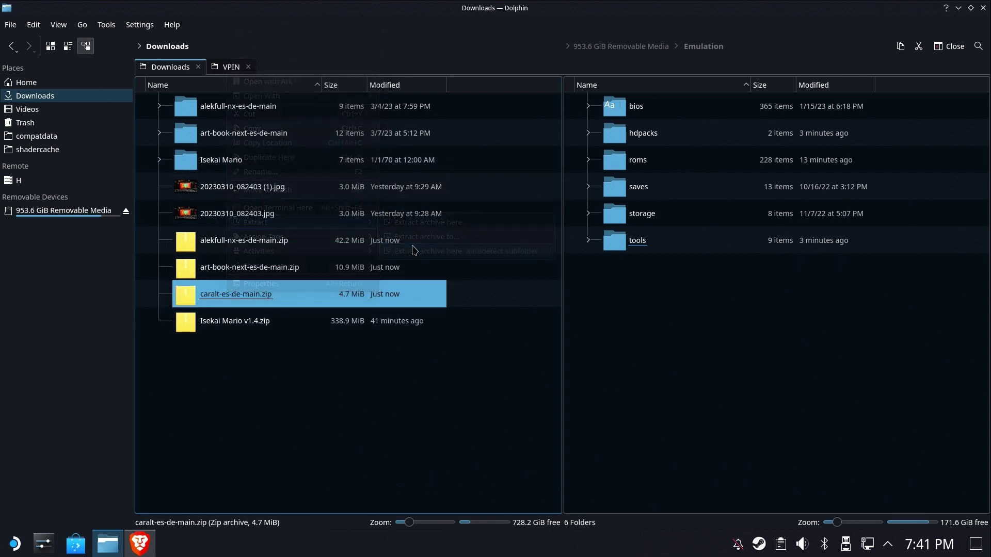
Show the Home/.emulationstation/themes folder in the second pane beside Downloads.
{"action": "left_click", "coordinate": [666, 367]}
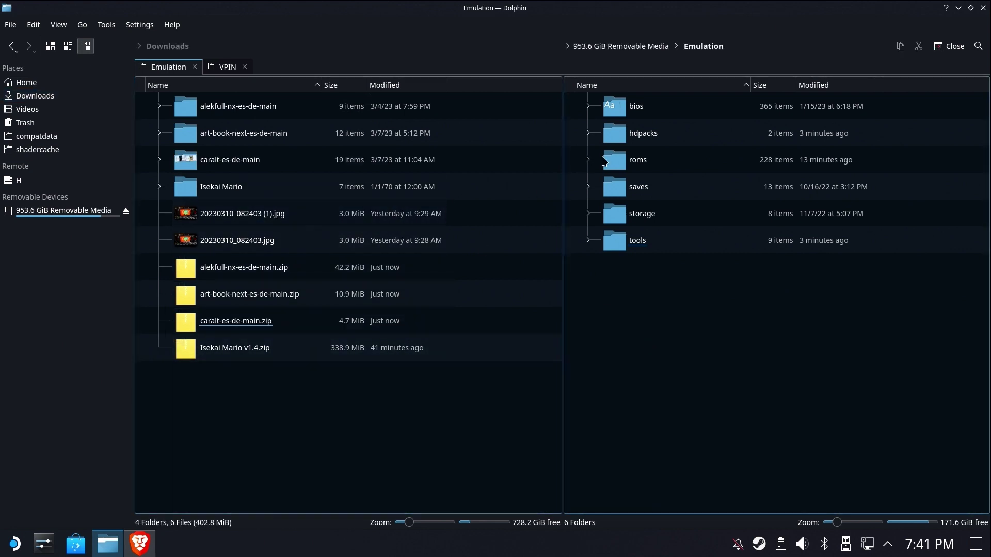
{"action": "left_click", "coordinate": [26, 82]}
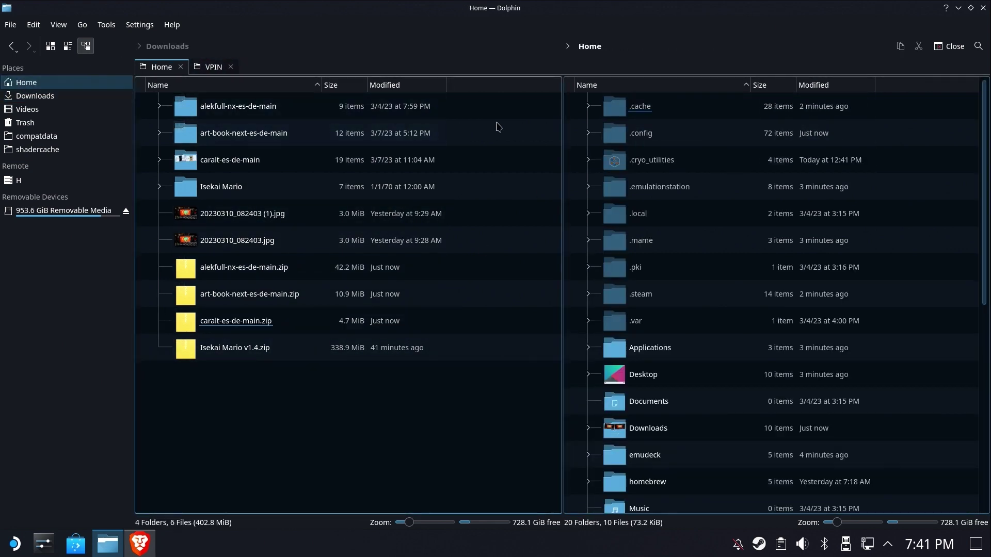
{"action": "left_click", "coordinate": [671, 188]}
{"action": "double_click", "coordinate": [671, 188]}
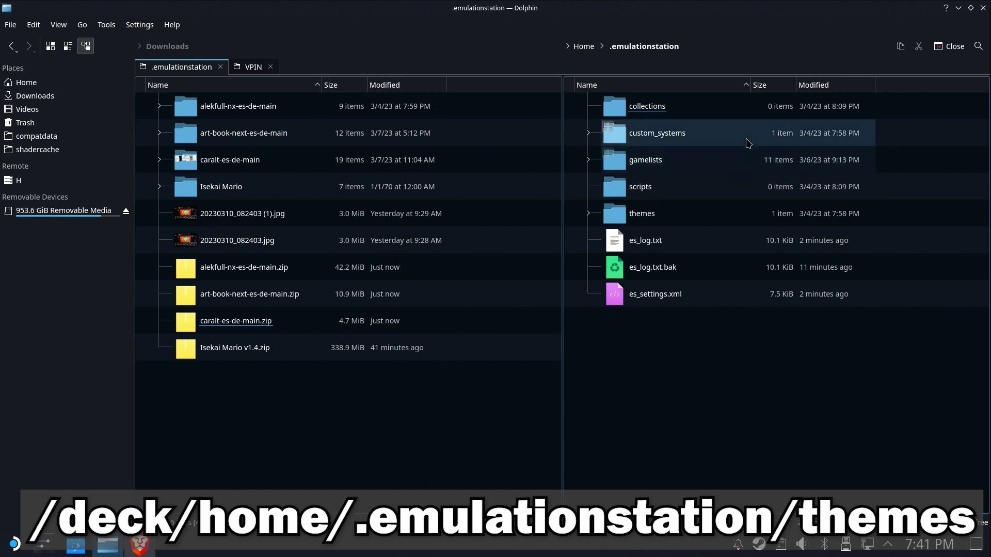
{"action": "double_click", "coordinate": [638, 215]}
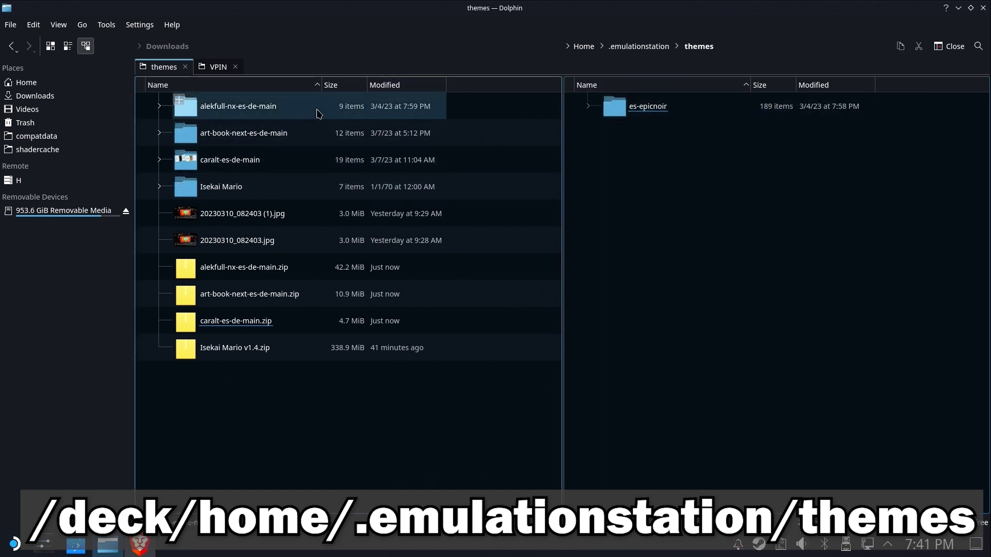
Copy the extracted alekfull-nx, art-book-next and caralt theme folders into .emulationstation/themes and close the file manager.
{"action": "left_click_drag", "start_coordinate": [317, 106], "coordinate": [232, 165]}
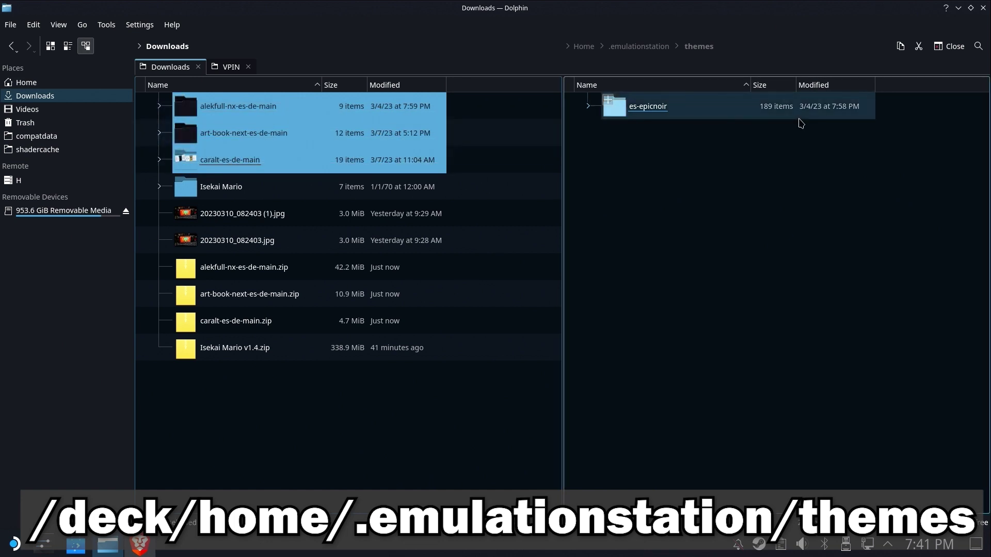
{"action": "left_click", "coordinate": [900, 52]}
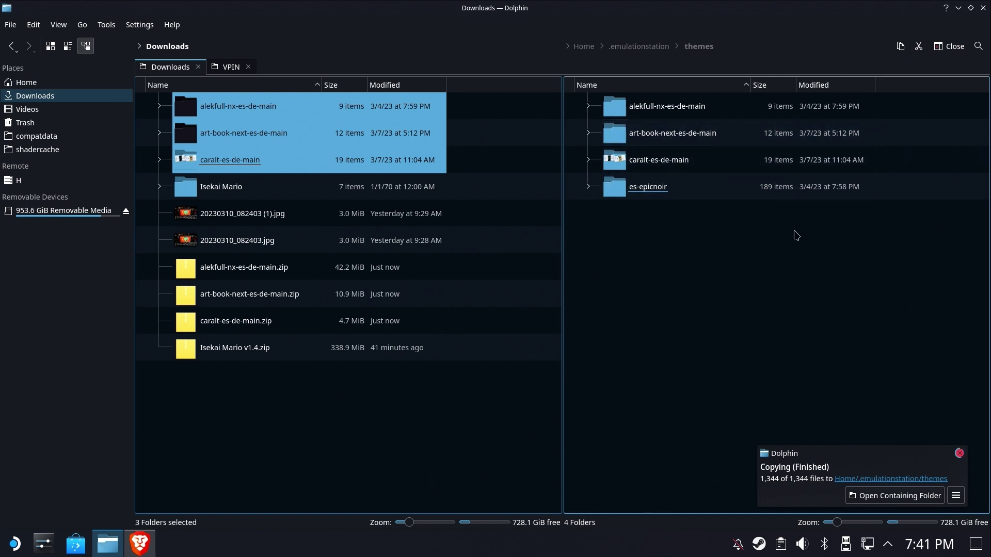
{"action": "left_click", "coordinate": [983, 8]}
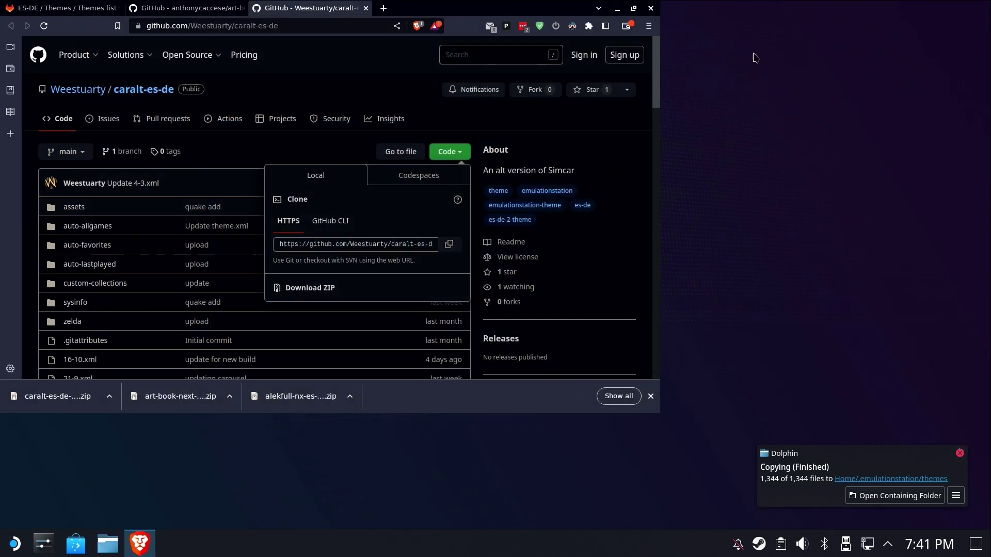
Close the browser and launch EmulationStation-DE-x64_SteamDeck through Steam.
{"action": "left_click", "coordinate": [649, 8]}
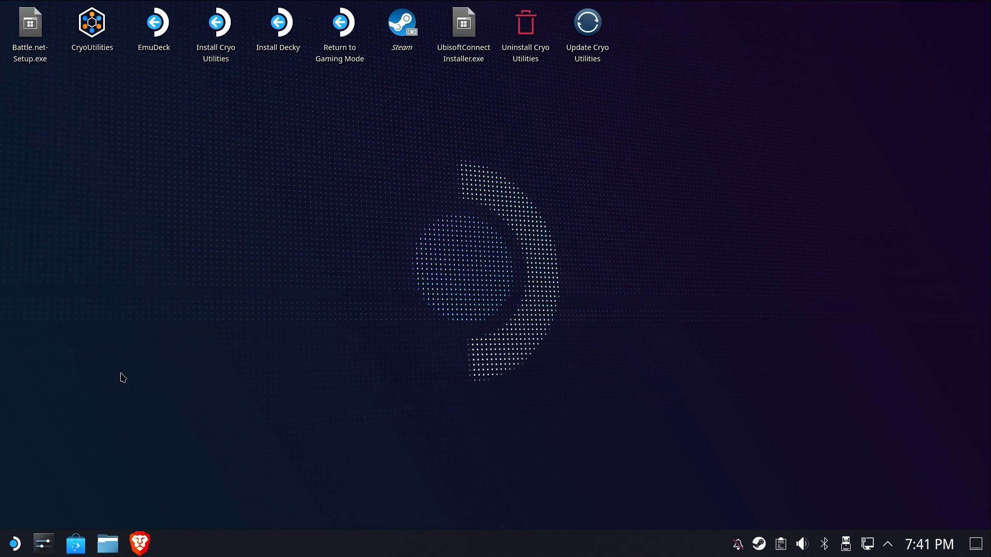
{"action": "right_click", "coordinate": [766, 550]}
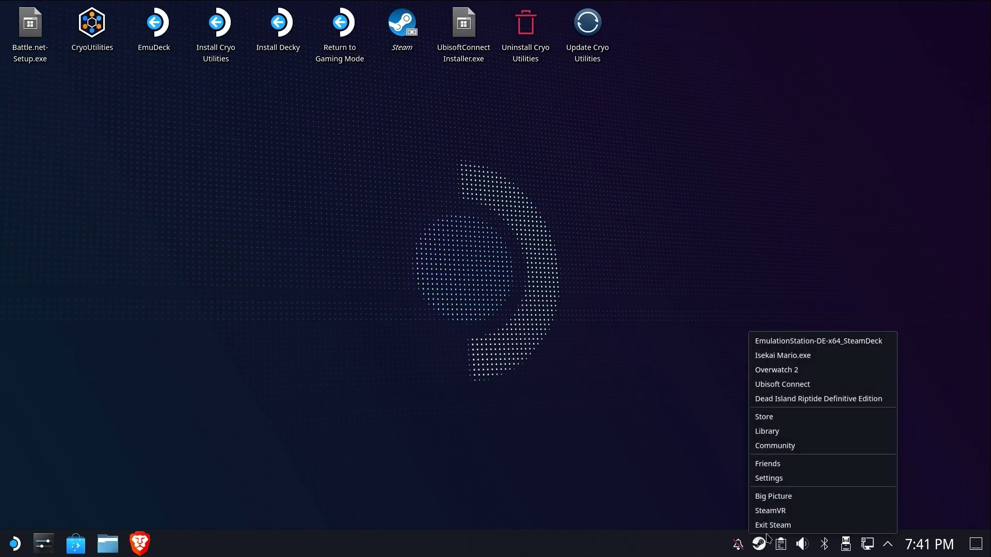
{"action": "left_click", "coordinate": [766, 342]}
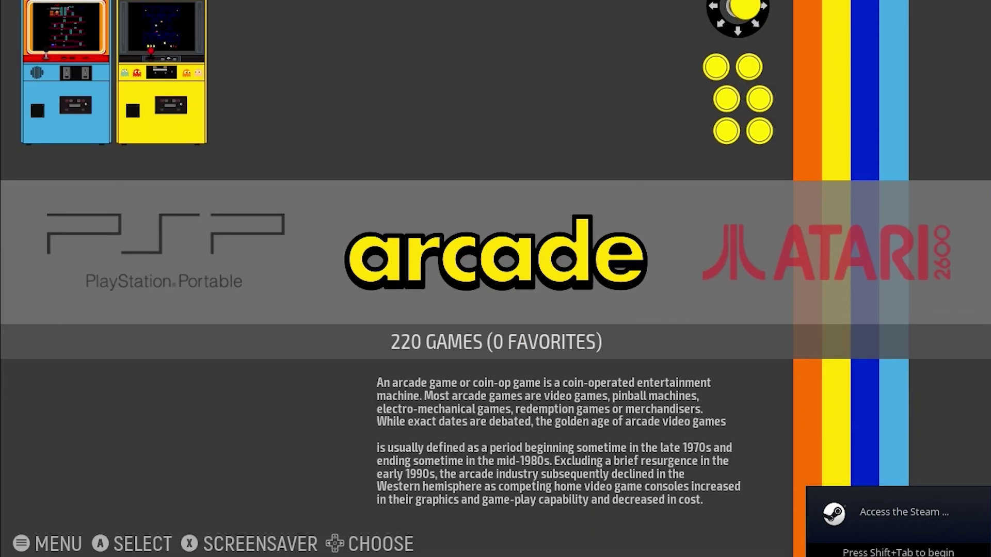
Open the UI settings in EmulationStation and go to the theme set option.
{"action": "key", "text": "Escape"}
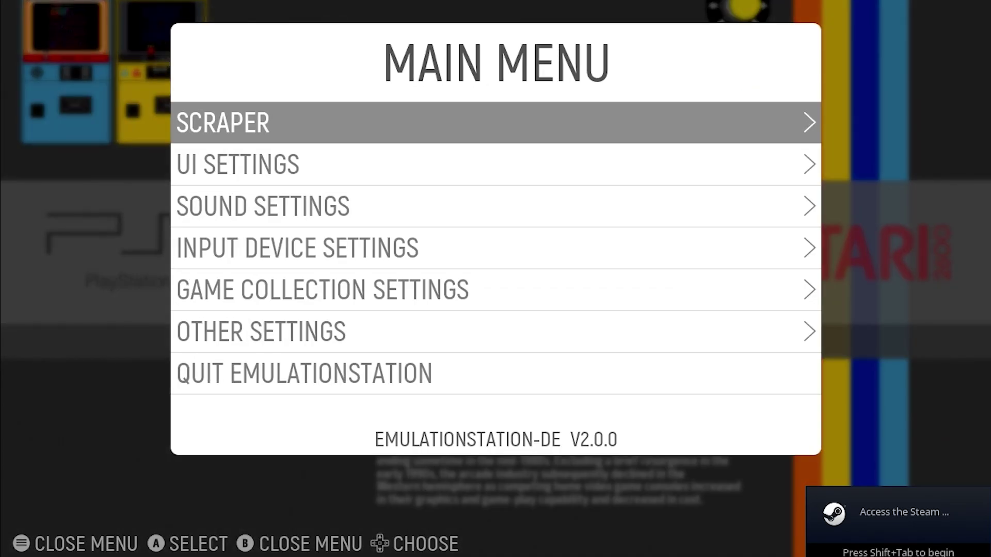
{"action": "key", "text": "Down"}
{"action": "key", "text": "Return"}
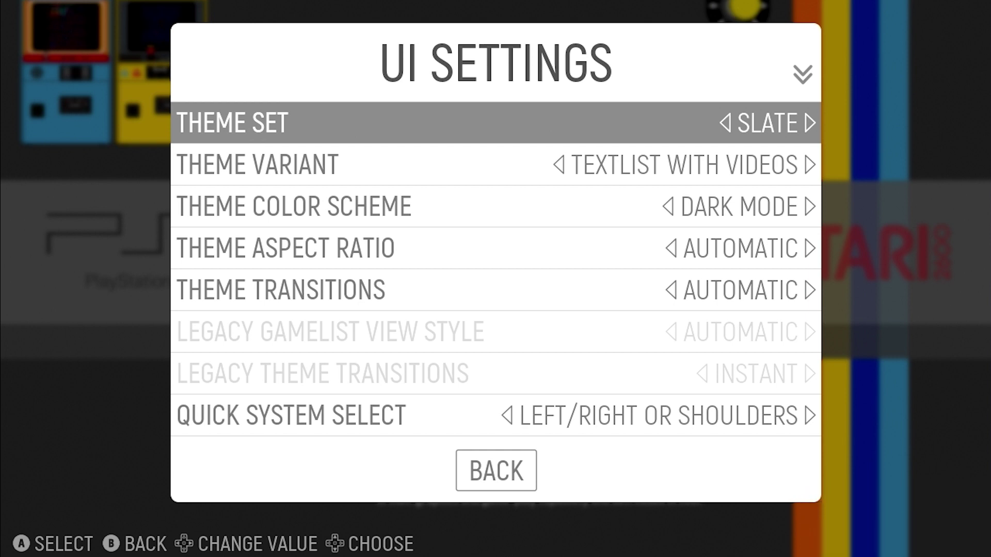
{"action": "key", "text": "Down"}
{"action": "key", "text": "Down"}
{"action": "key", "text": "Down"}
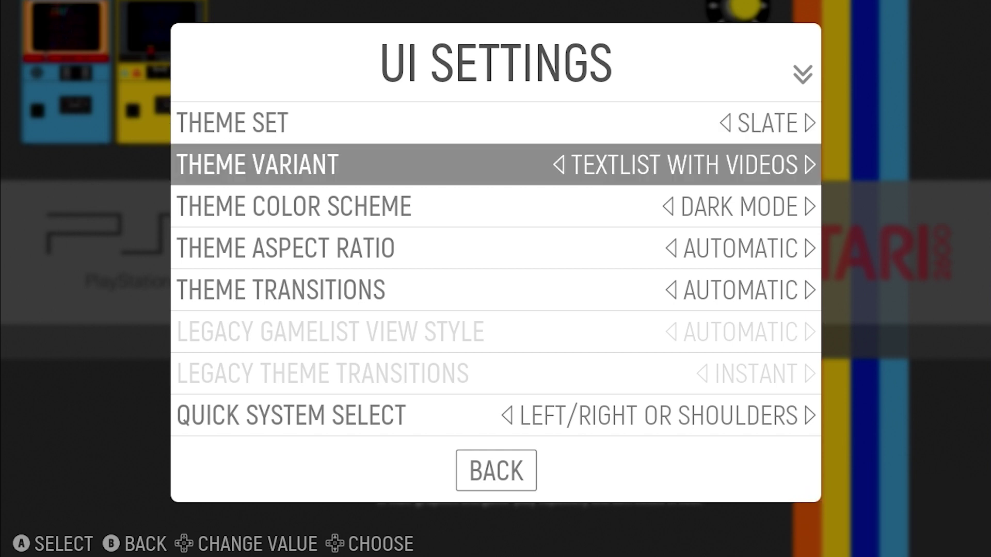
{"action": "key", "text": "Up"}
{"action": "key", "text": "Up"}
{"action": "key", "text": "Up"}
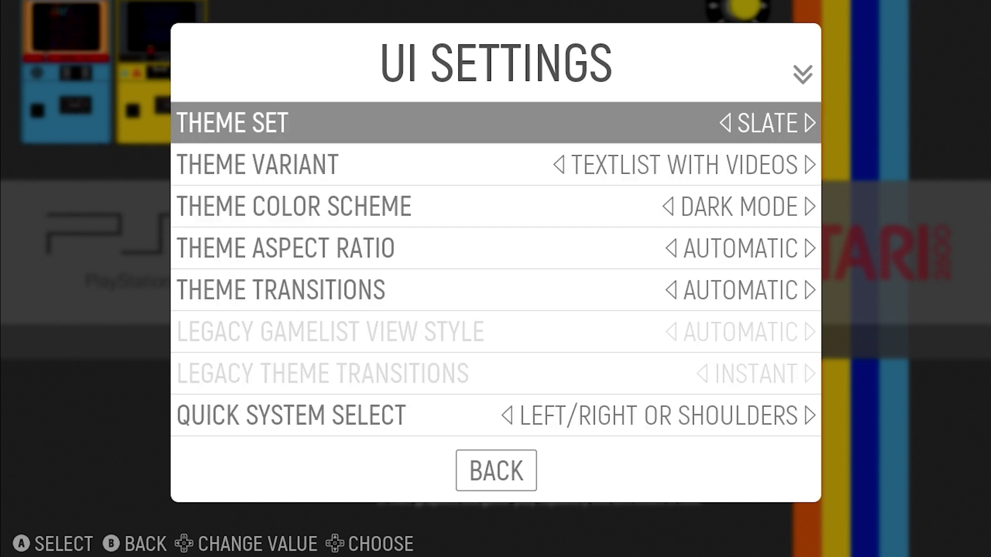
Set the theme set to Alekfull NX (Revisited) and return to the system view.
{"action": "key", "text": "Right"}
{"action": "key", "text": "Left"}
{"action": "key", "text": "Right"}
{"action": "key", "text": "Right"}
{"action": "key", "text": "Right"}
{"action": "key", "text": "Left"}
{"action": "key", "text": "Left"}
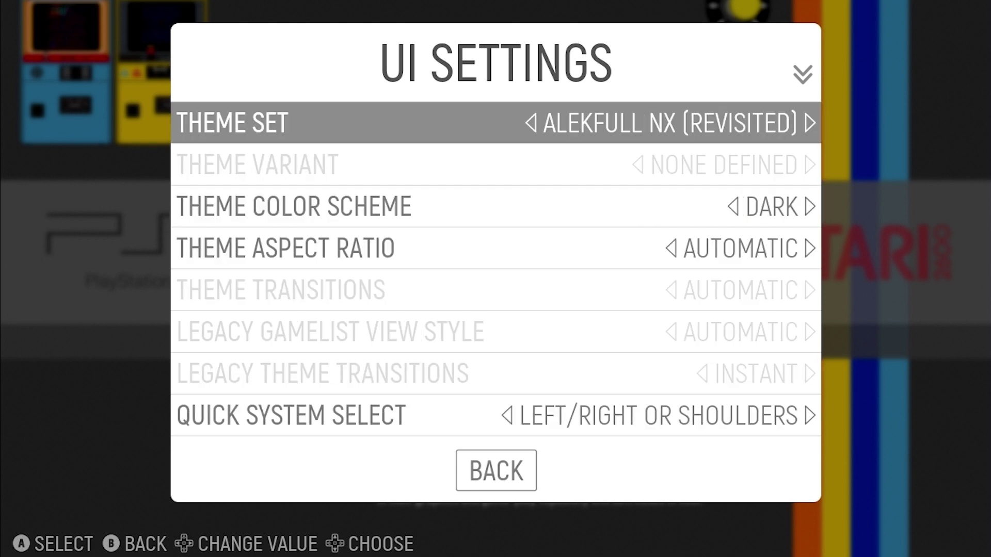
{"action": "key", "text": "Return"}
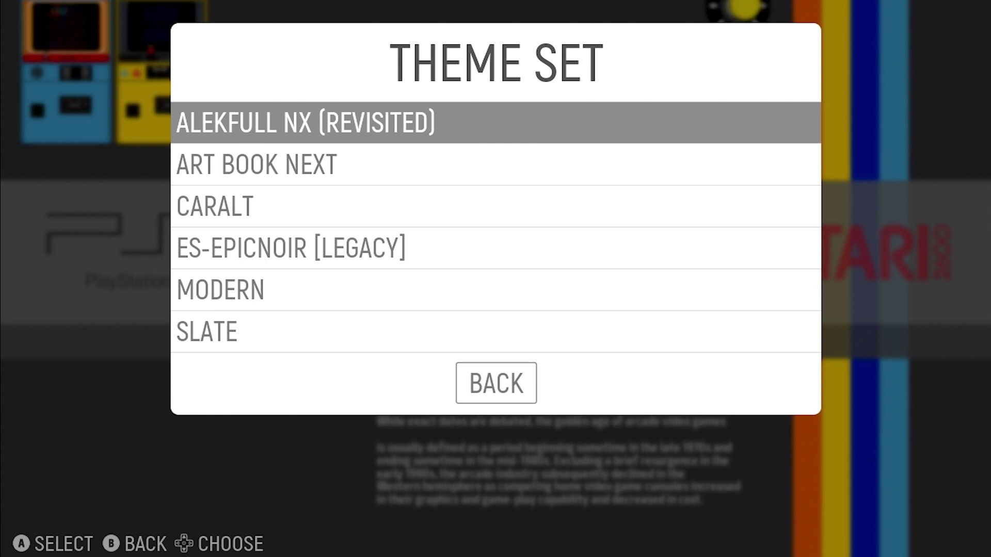
{"action": "key", "text": "Return"}
{"action": "key", "text": "BackSpace"}
{"action": "key", "text": "BackSpace"}
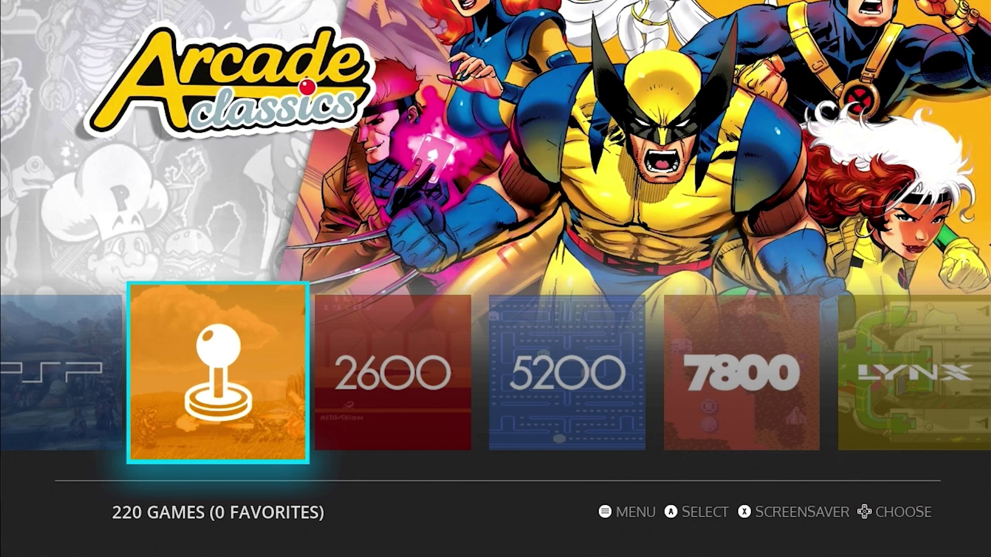
Browse the system carousel from Arcade to Commodore 64 to examine the Alekfull NX theme.
{"action": "key", "text": "Right"}
{"action": "key", "text": "Right"}
{"action": "key", "text": "Right"}
{"action": "key", "text": "Right"}
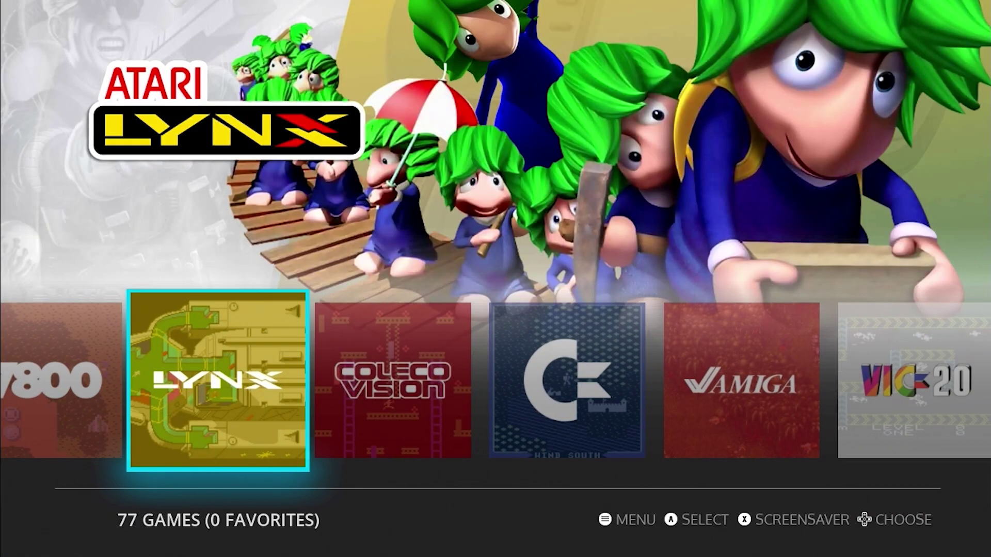
{"action": "key", "text": "Right"}
{"action": "key", "text": "Right"}
{"action": "key", "text": "Left"}
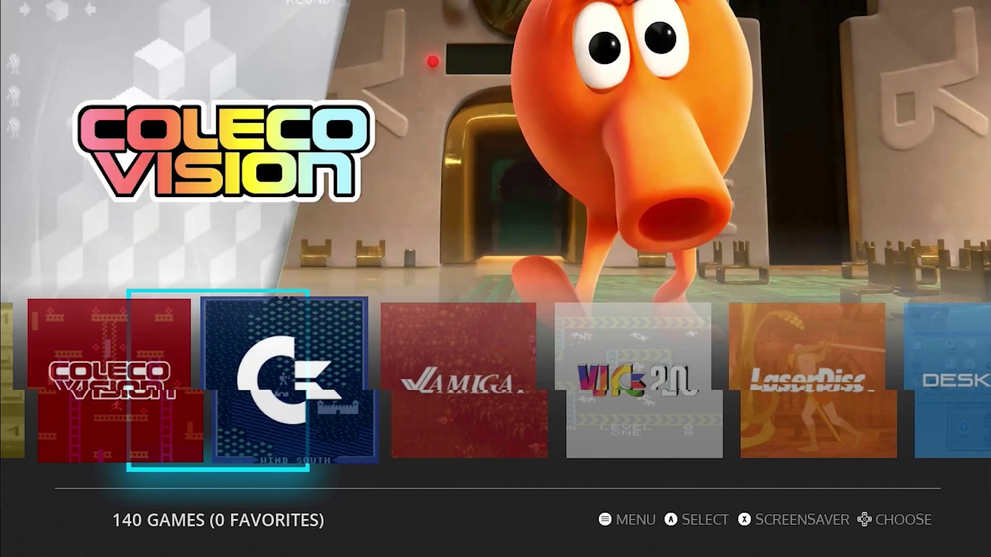
{"action": "key", "text": "Right"}
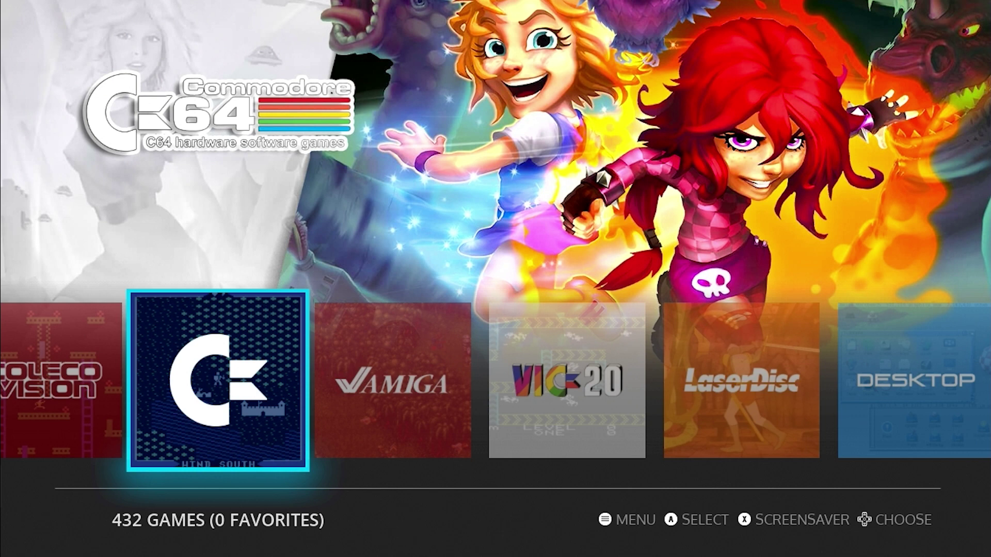
Change the theme set to Art Book Next in the UI settings and return to the system view.
{"action": "key", "text": "Escape"}
{"action": "key", "text": "Down"}
{"action": "key", "text": "Return"}
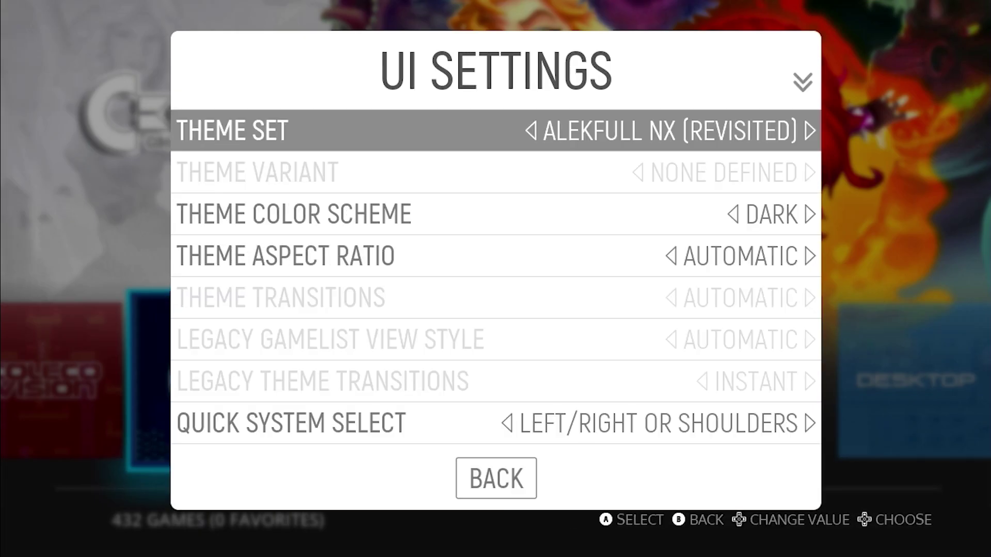
{"action": "key", "text": "Return"}
{"action": "key", "text": "Down"}
{"action": "key", "text": "Return"}
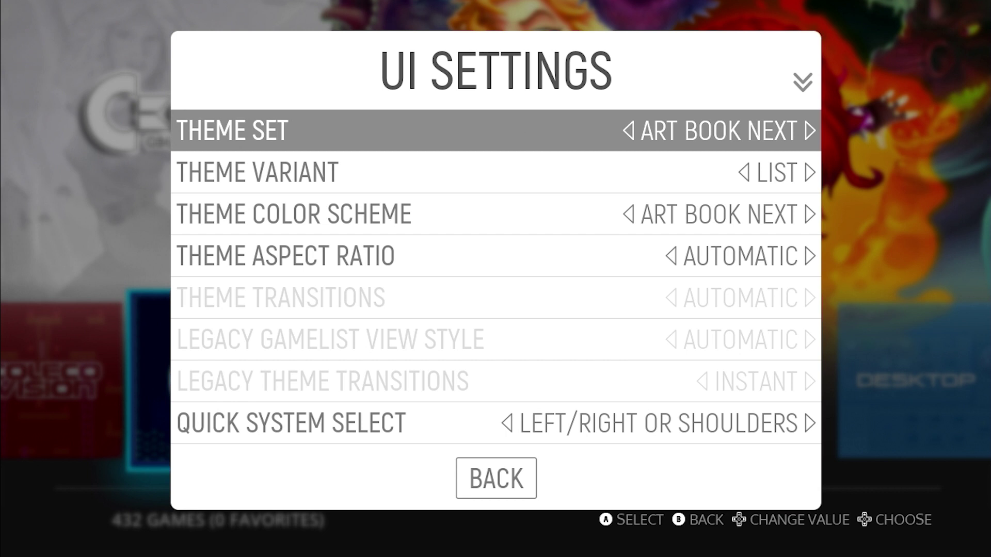
{"action": "key", "text": "BackSpace"}
{"action": "key", "text": "BackSpace"}
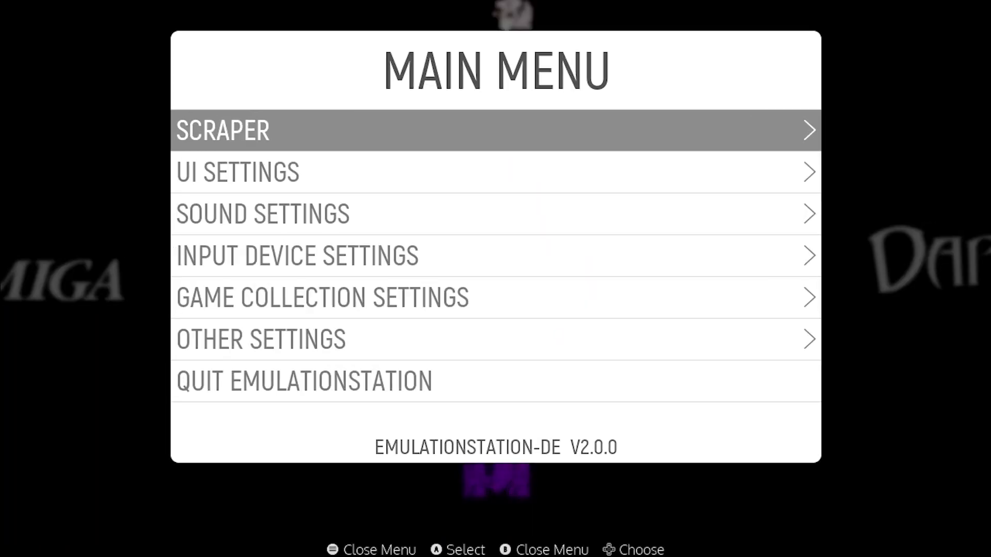
Change the theme set to Caralt in the UI settings and leave the menus.
{"action": "key", "text": "Down"}
{"action": "key", "text": "Down"}
{"action": "key", "text": "Up"}
{"action": "key", "text": "Return"}
{"action": "key", "text": "Return"}
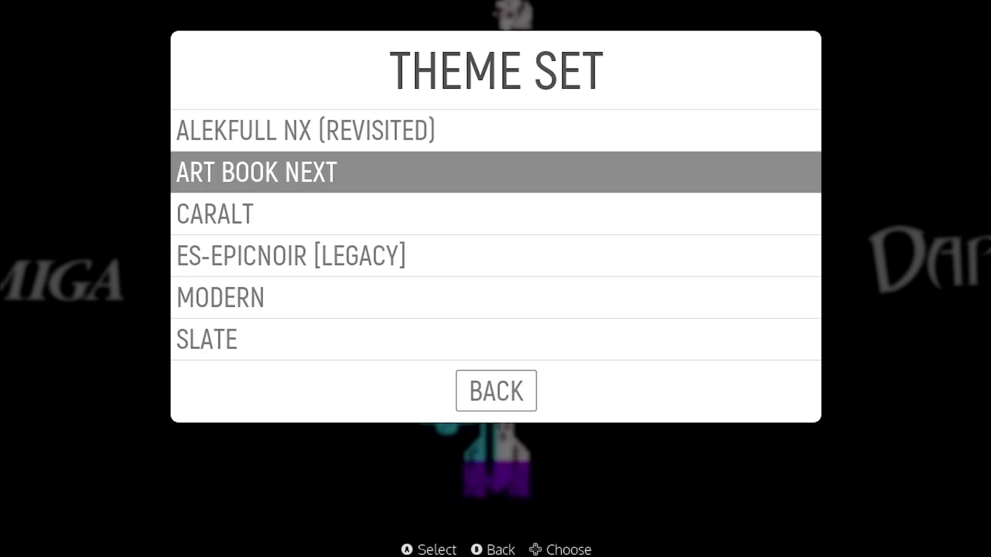
{"action": "key", "text": "Down"}
{"action": "key", "text": "Return"}
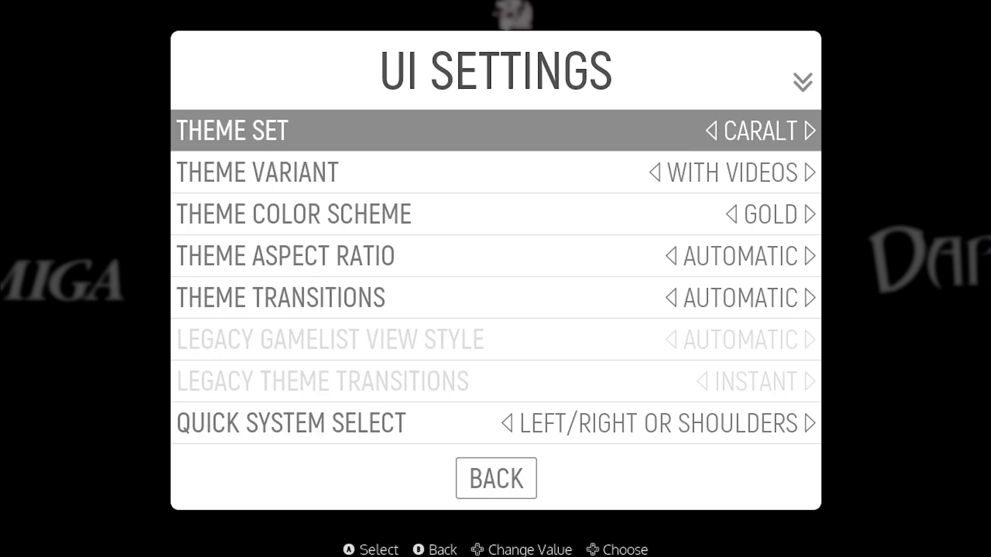
{"action": "key", "text": "Escape"}
{"action": "key", "text": "Escape"}
Browse the system list down to ColecoVision to examine the Caralt theme's system view.
{"action": "key", "text": "Down"}
{"action": "key", "text": "Down"}
{"action": "key", "text": "Down"}
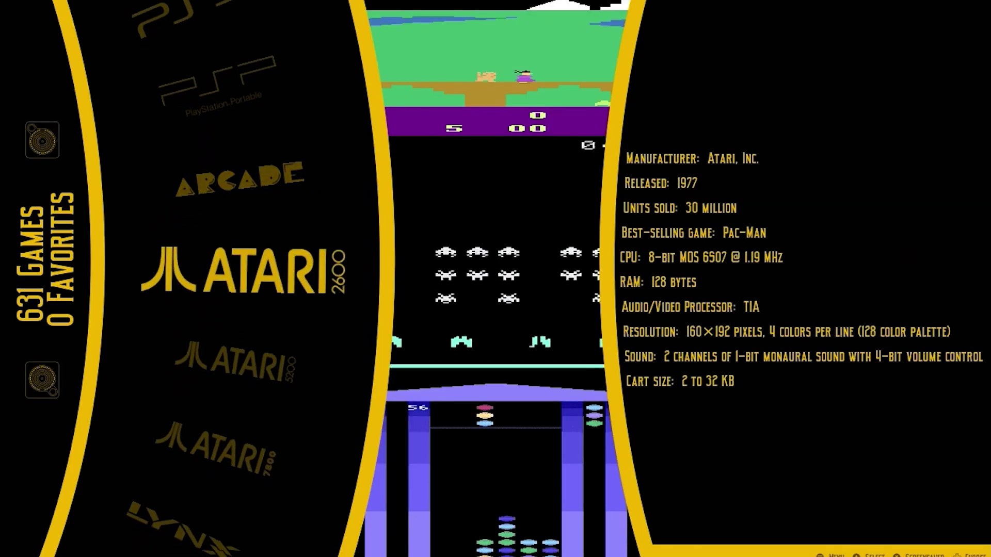
{"action": "key", "text": "Down"}
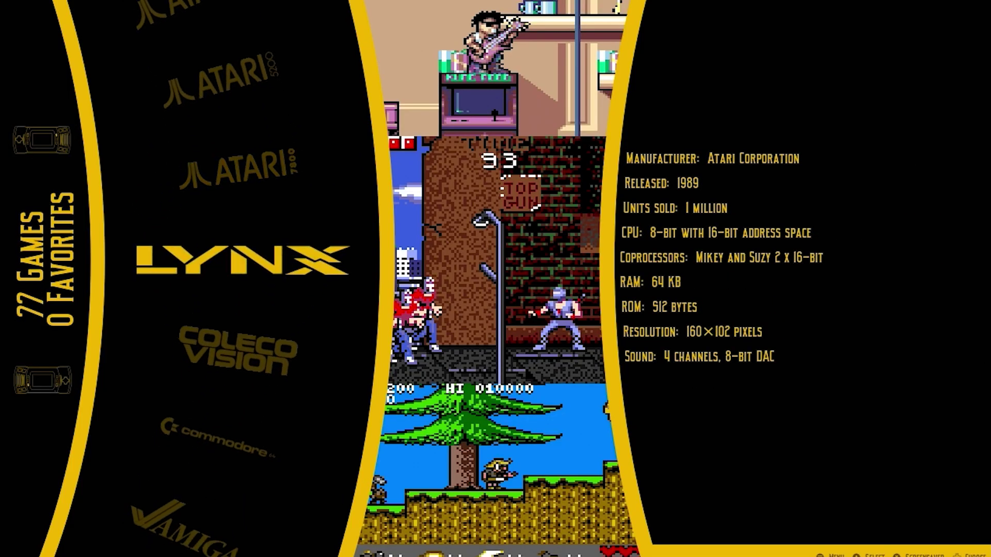
{"action": "key", "text": "Down"}
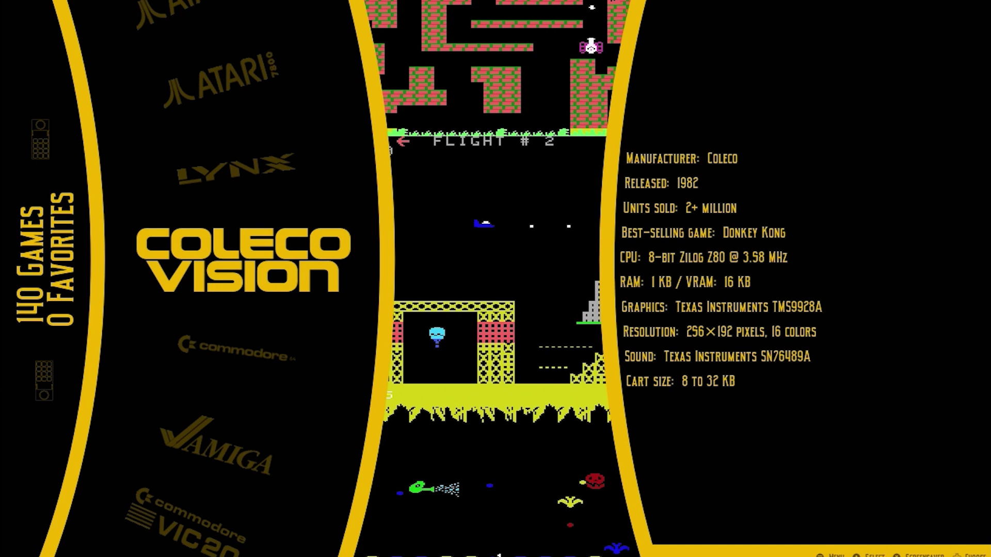
Open the ColecoVision game list and scroll through its games to examine the Caralt game view.
{"action": "key", "text": "Return"}
{"action": "key", "text": "Down"}
{"action": "key", "text": "Down"}
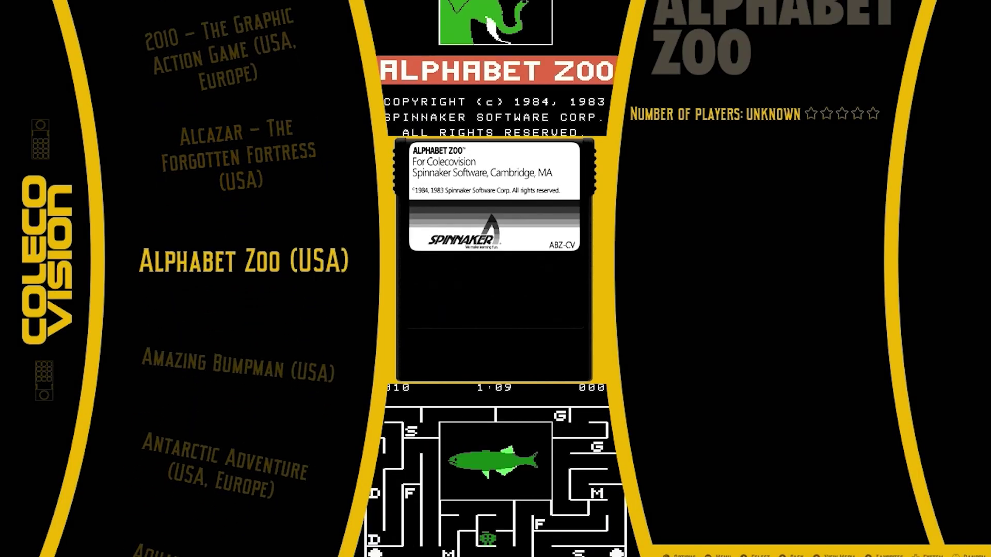
{"action": "key", "text": "Down"}
{"action": "key", "text": "Down"}
{"action": "key", "text": "Down"}
{"action": "key", "text": "Down"}
{"action": "key", "text": "Down"}
{"action": "key", "text": "Down"}
{"action": "key", "text": "Down"}
{"action": "key", "text": "Down"}
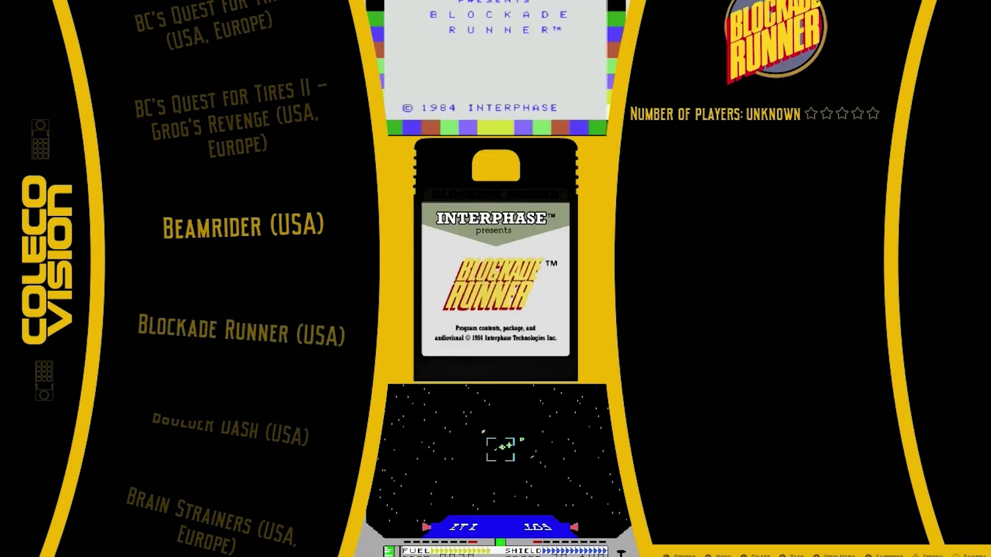
Leave the ColecoVision game list and examine the Version 2.0.0 changes in the EmulationStation-DE changelog on GitLab in the Brave browser.
{"action": "key", "text": "BackSpace"}
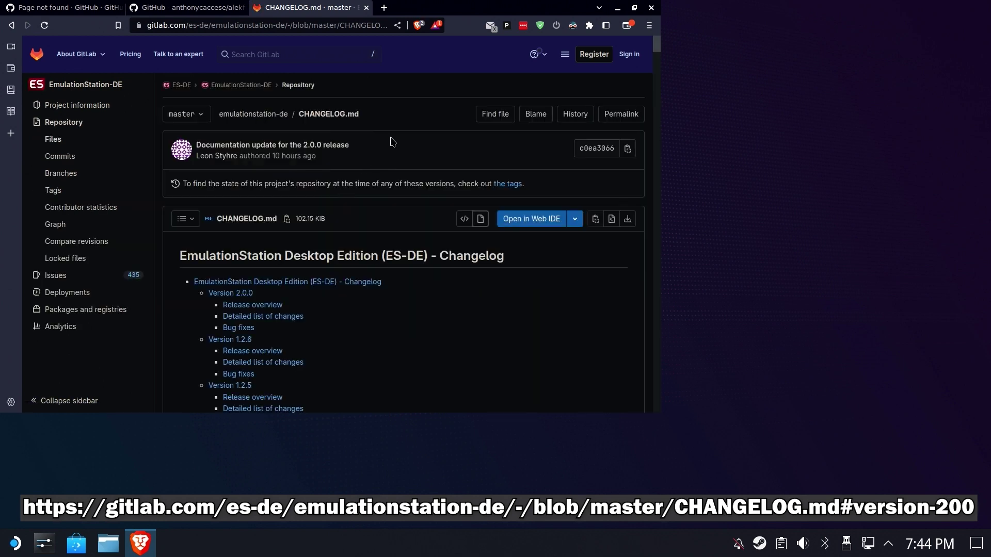
{"action": "scroll", "coordinate": [279, 281], "scroll_direction": "down", "scroll_amount": 2}
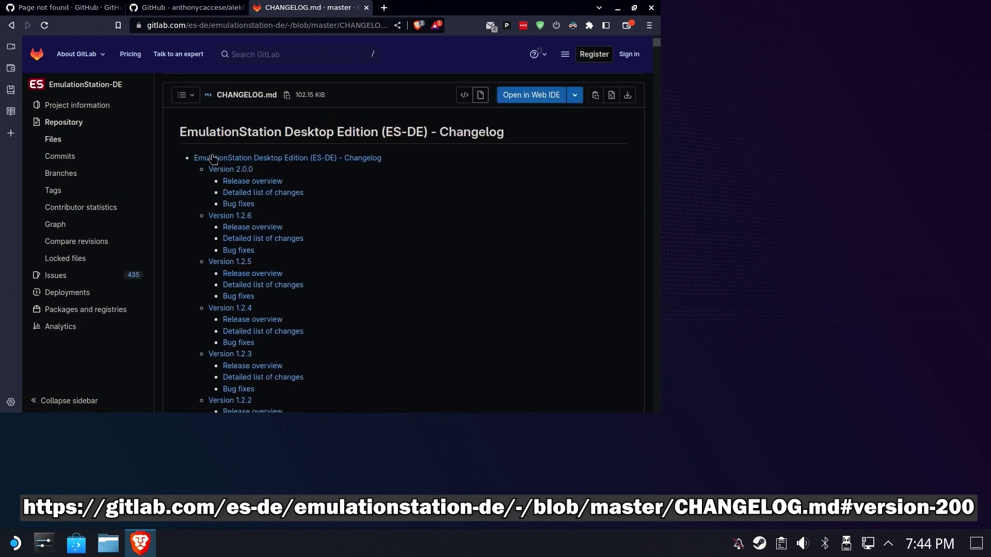
{"action": "left_click", "coordinate": [240, 170]}
{"action": "scroll", "coordinate": [413, 176], "scroll_direction": "down", "scroll_amount": 10}
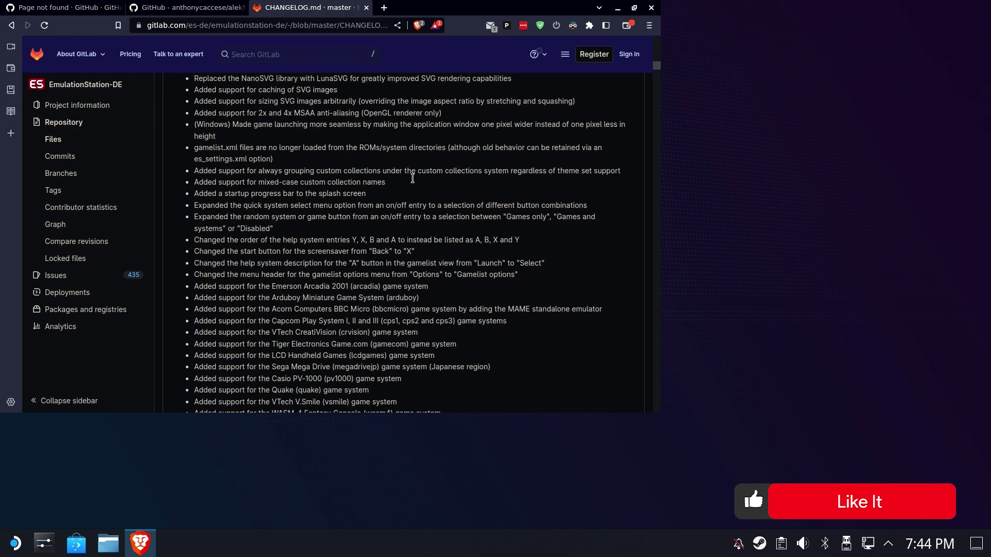
{"action": "scroll", "coordinate": [413, 178], "scroll_direction": "up", "scroll_amount": 20}
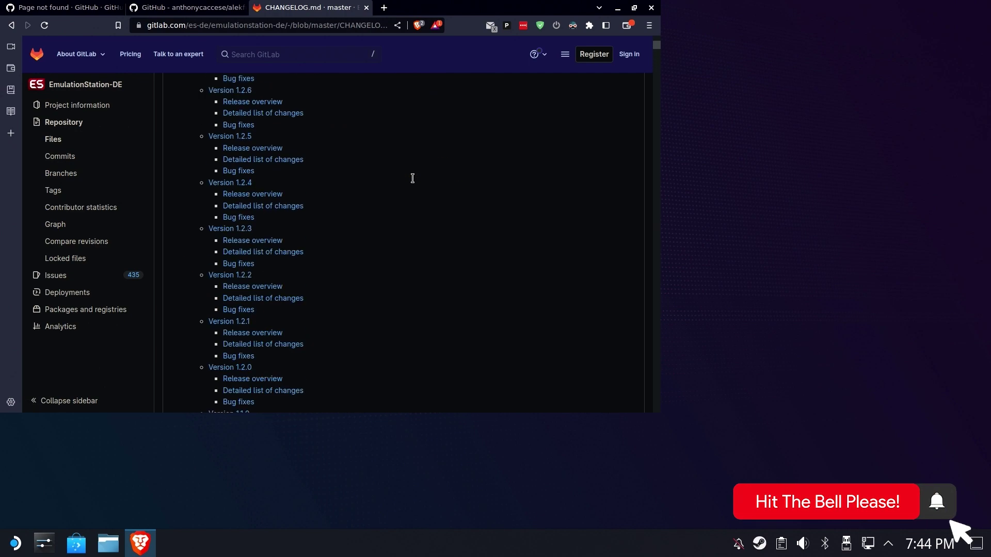
{"action": "scroll", "coordinate": [413, 182], "scroll_direction": "down", "scroll_amount": 10}
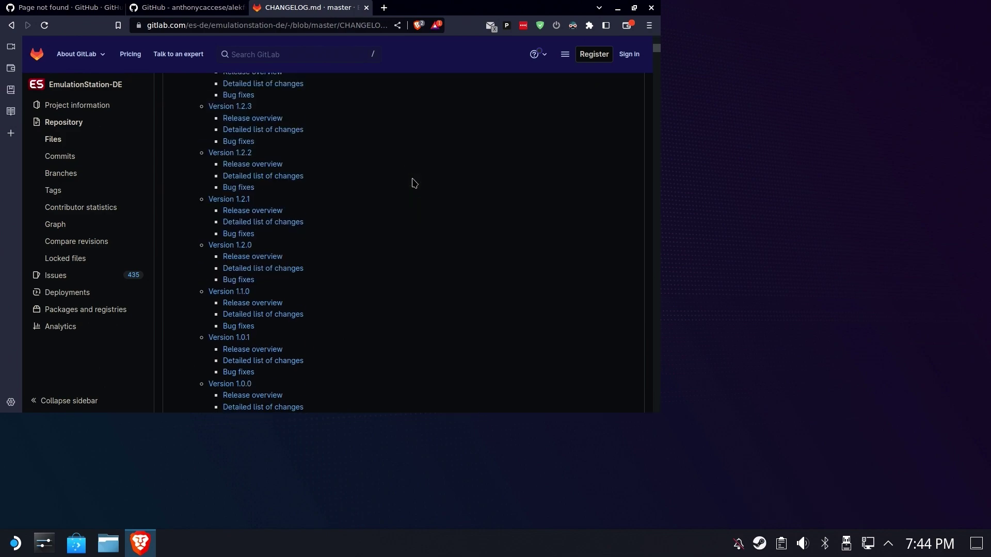
{"action": "scroll", "coordinate": [414, 184], "scroll_direction": "down", "scroll_amount": 15}
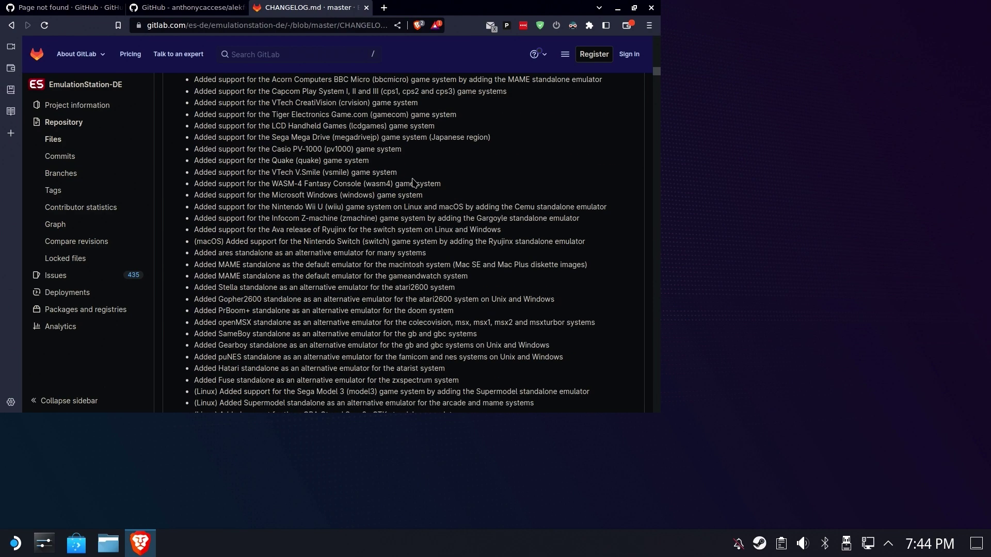